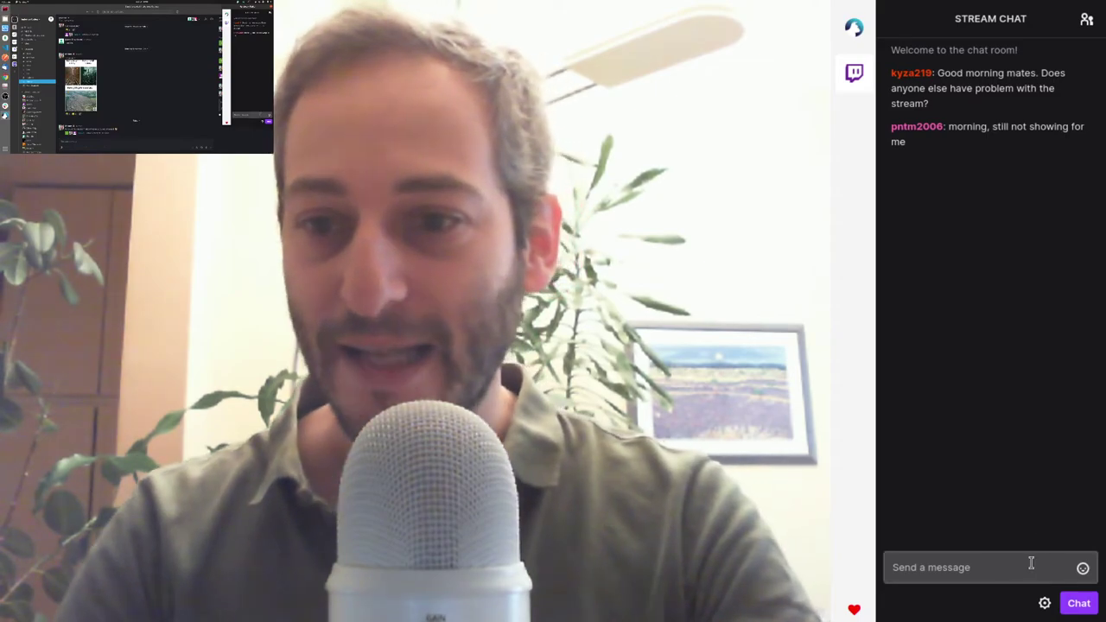
# Write a chat reply saying you don't know what's happening and Twitch seems unstable
pyautogui.click(1030, 563)
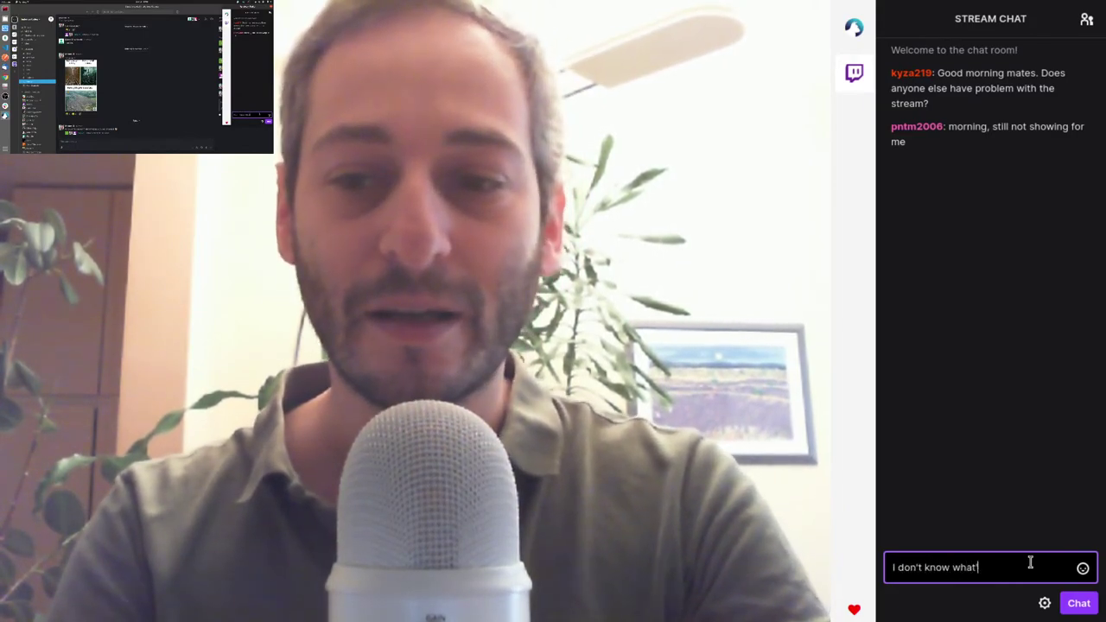
pyautogui.write("'s happening")
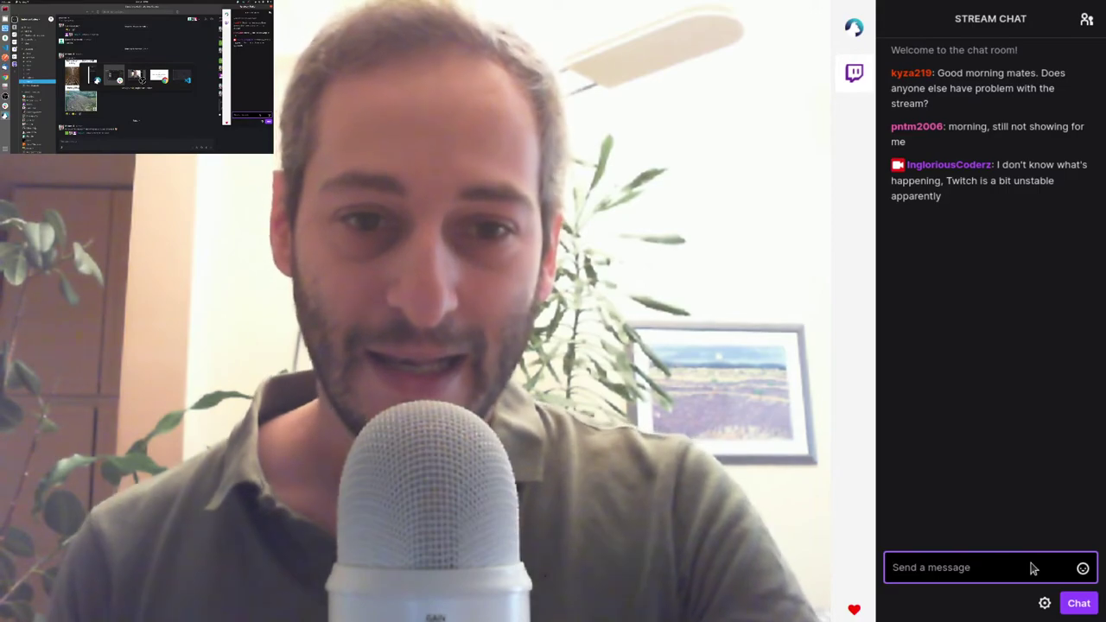
# Switch windows until Slack's #skoolz lesson thread is in front
pyautogui.hotkey('alt', 'Tab')
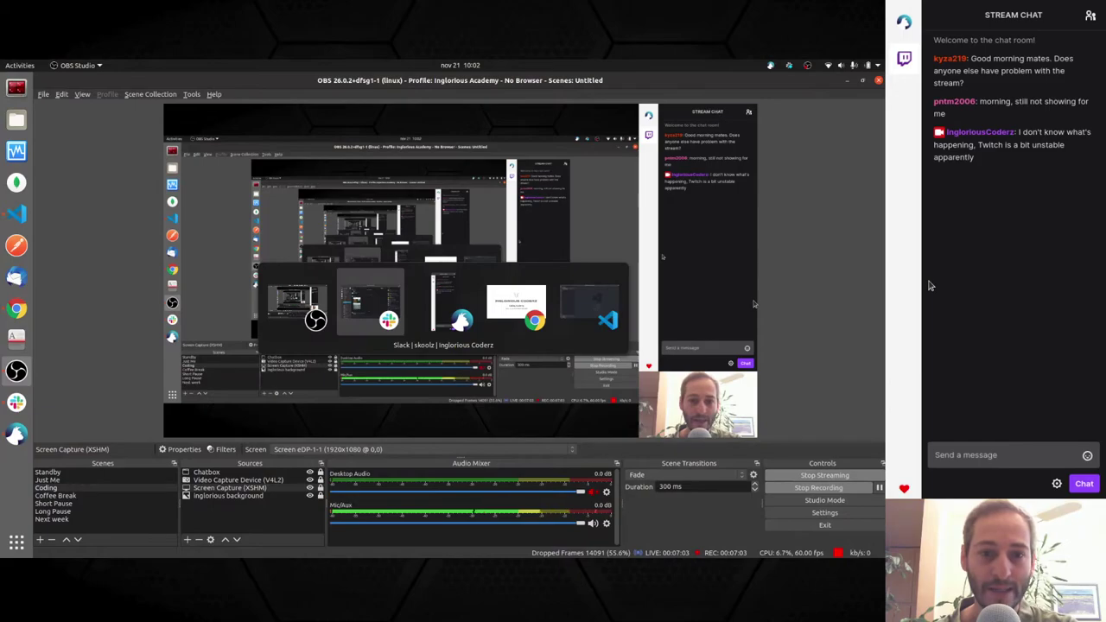
pyautogui.hotkey('alt', 'Tab')
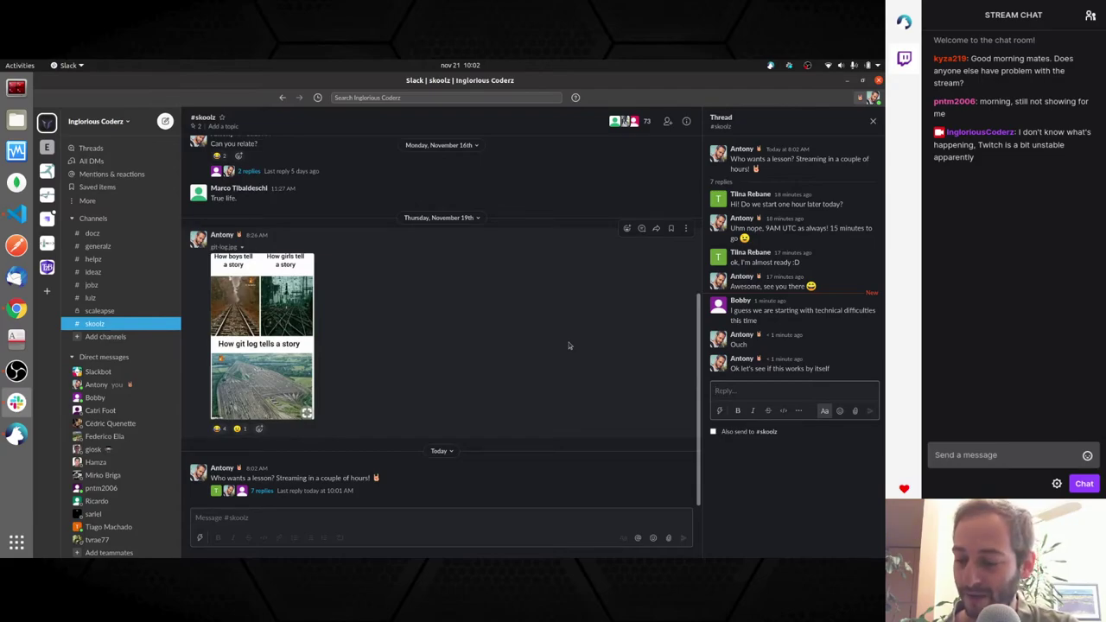
# Cycle past OBS and Rambox to Chrome's full-screen Inglorious Coderz title slide
pyautogui.hotkey('alt', 'Tab')
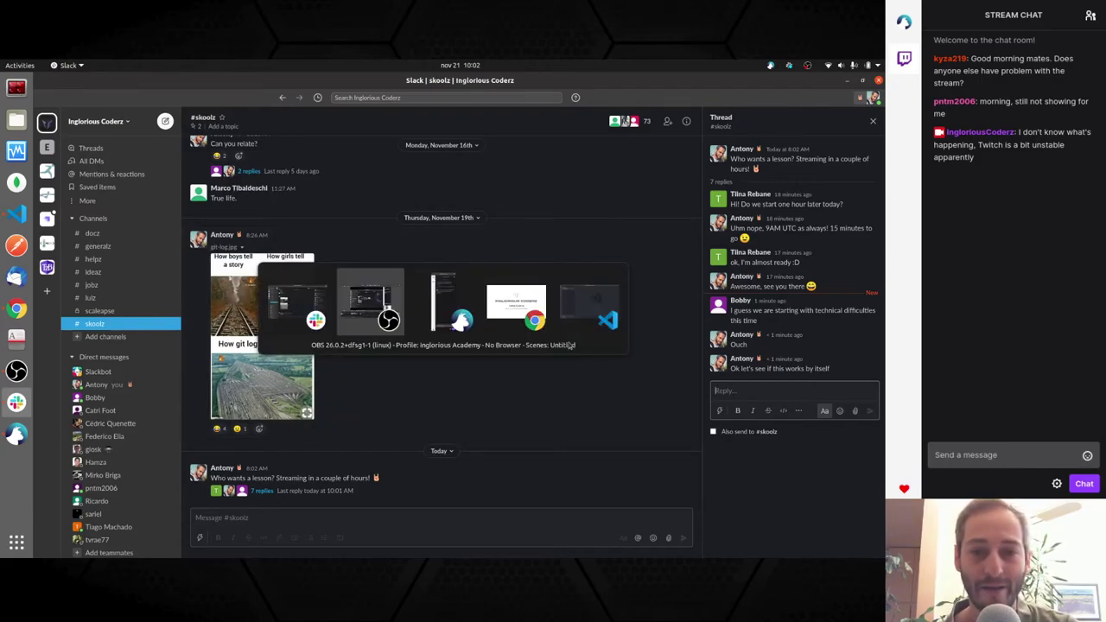
pyautogui.hotkey('alt', 'Tab')
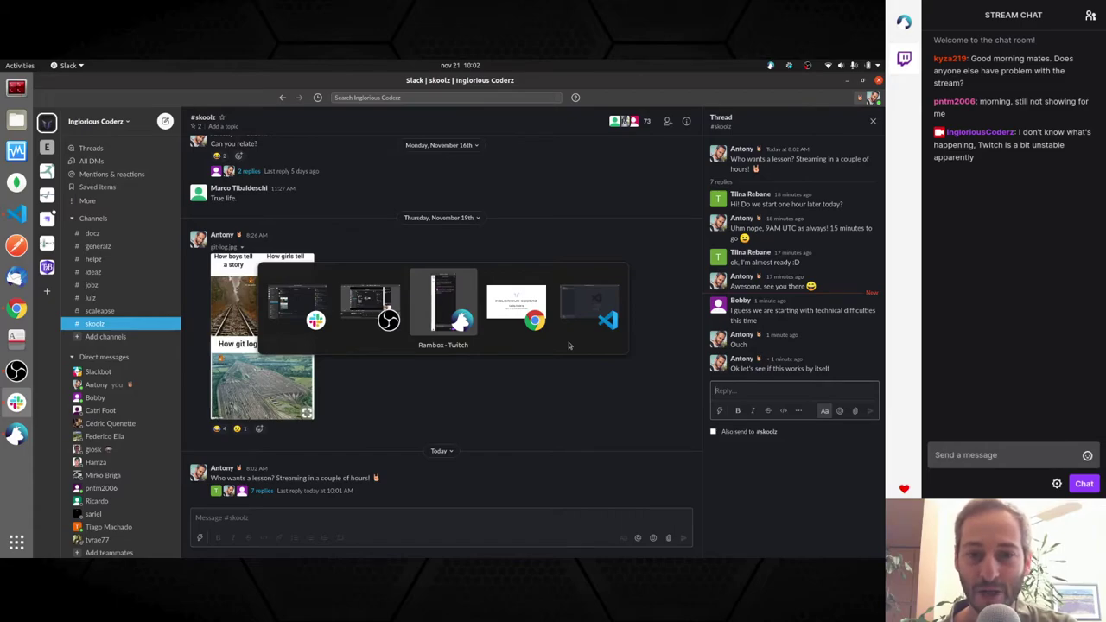
pyautogui.hotkey('alt', 'Tab')
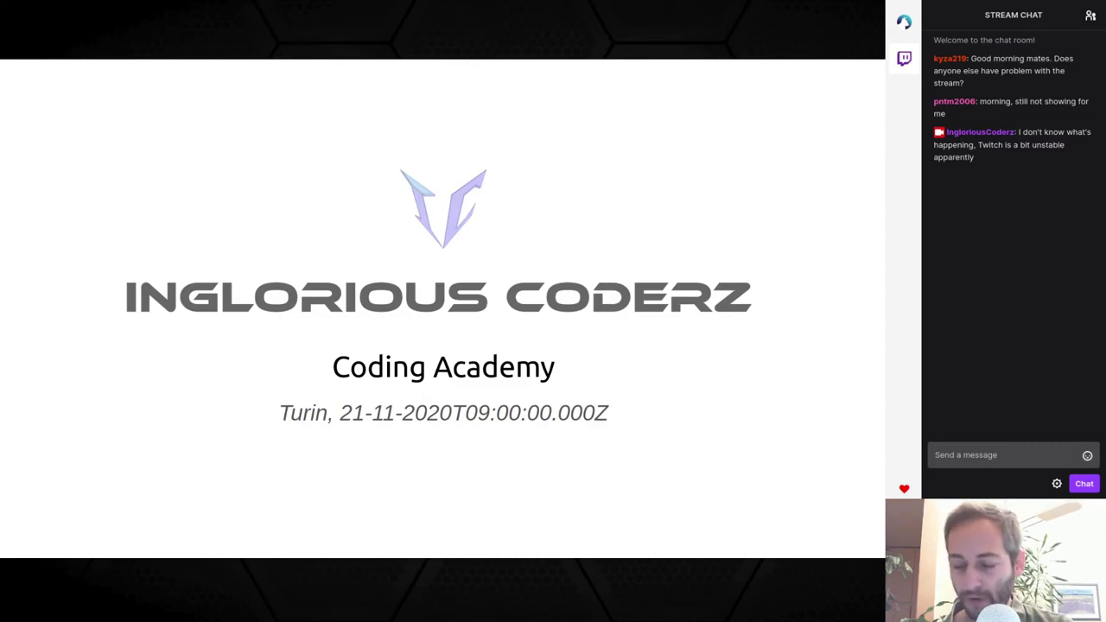
# Review the OBS Stream settings (Twitch service, automatic server) and cancel without changes
pyautogui.hotkey('alt', 'Tab')
pyautogui.hotkey('alt', 'Tab')
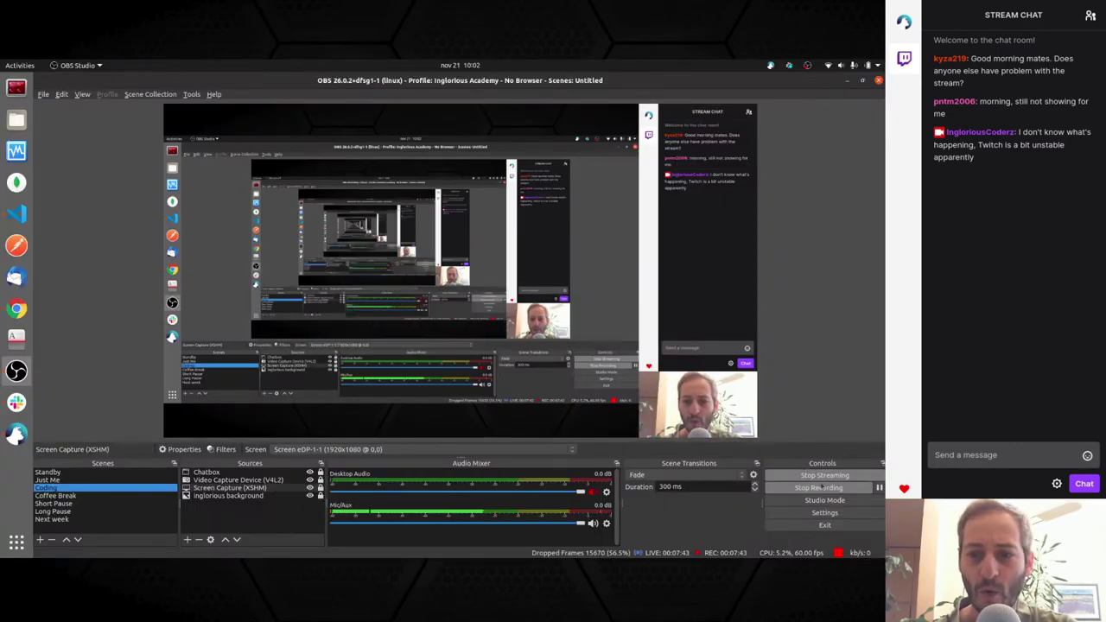
pyautogui.click(823, 514)
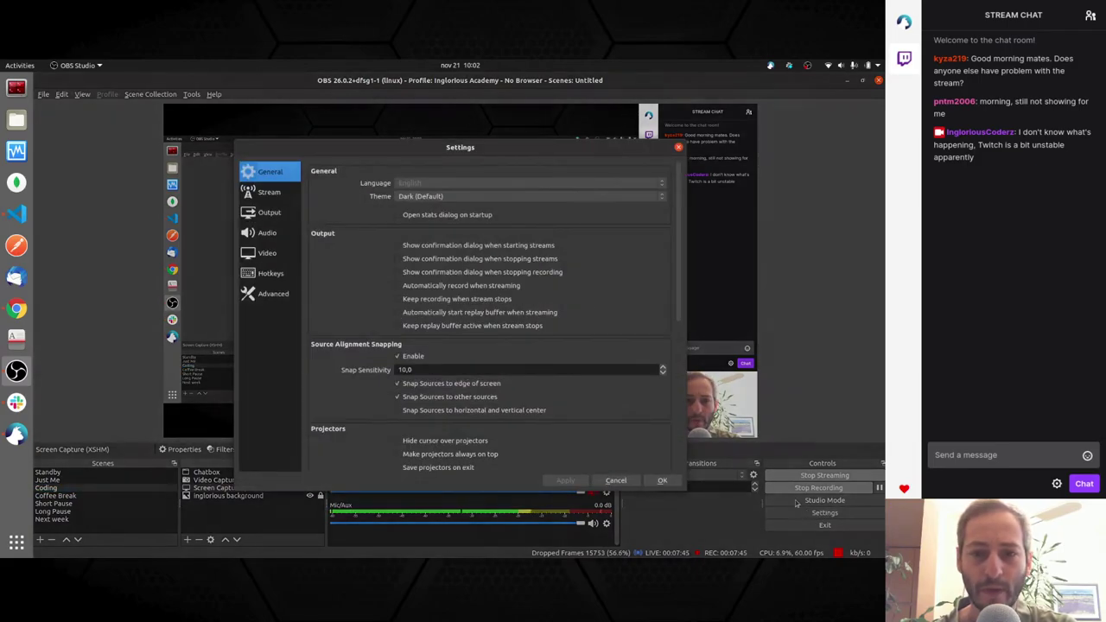
pyautogui.click(275, 196)
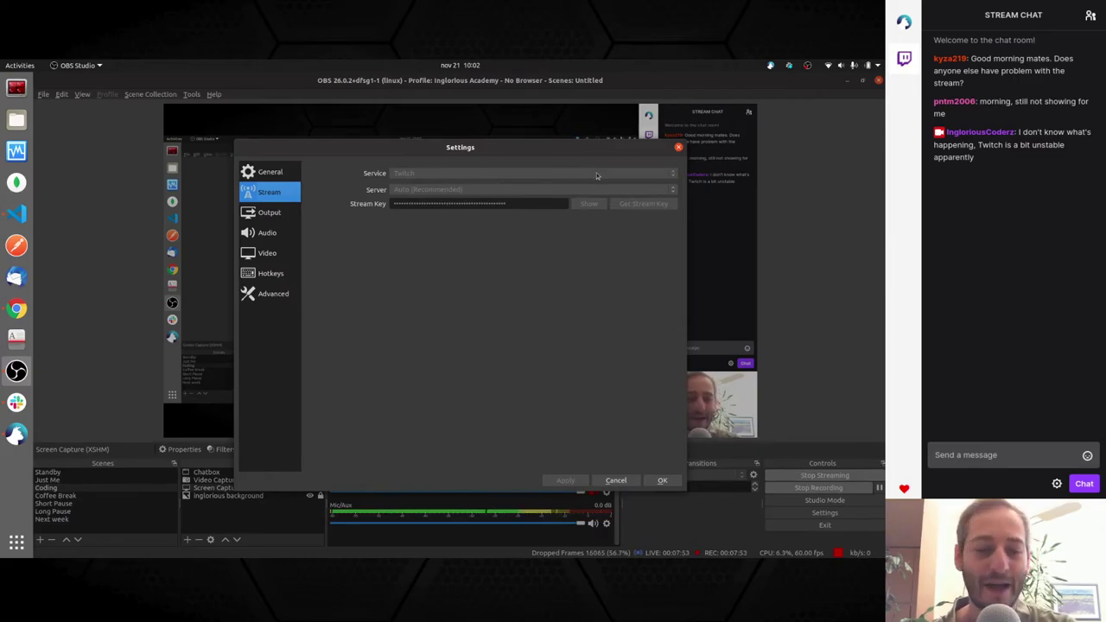
pyautogui.click(614, 481)
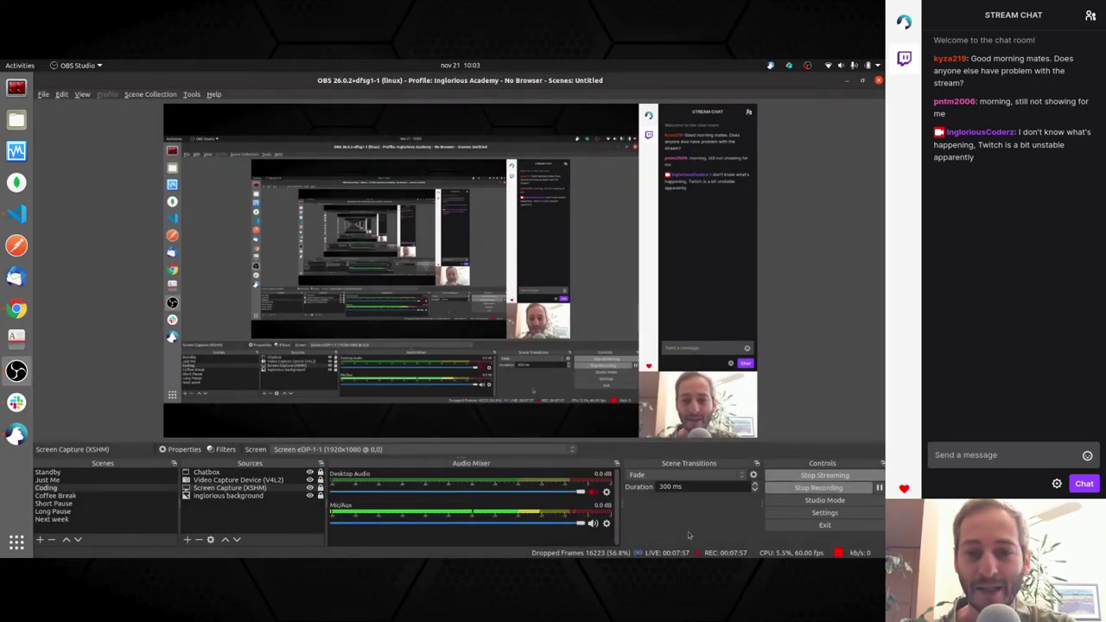
# Return to the slide presentation, then bring Slack's #skoolz thread back to the front
pyautogui.hotkey('alt', 'Tab')
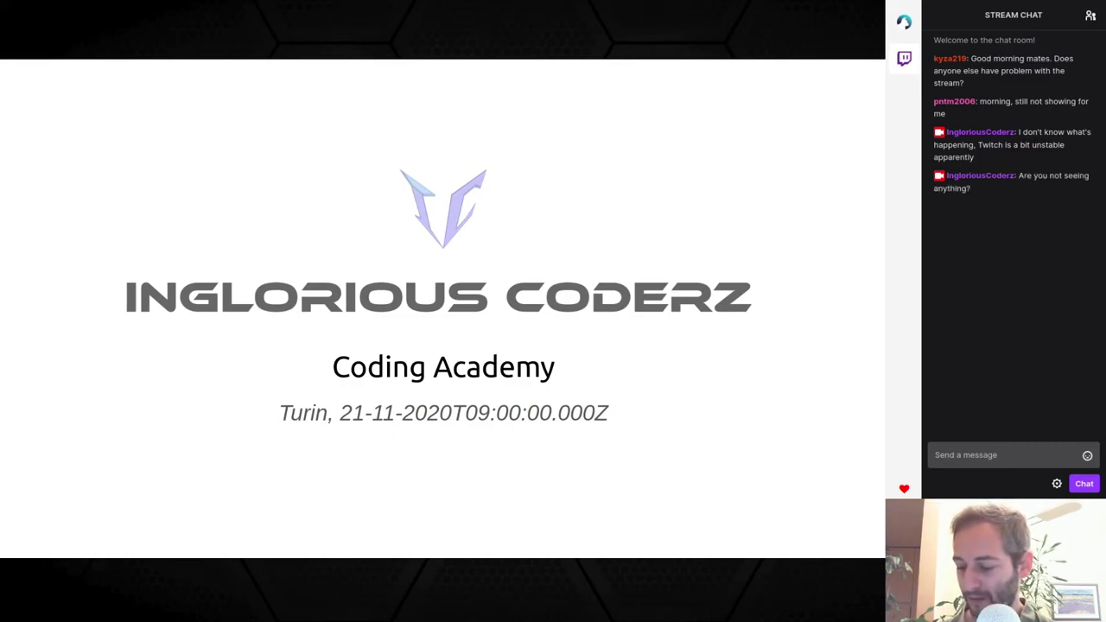
pyautogui.hotkey('alt', 'Tab')
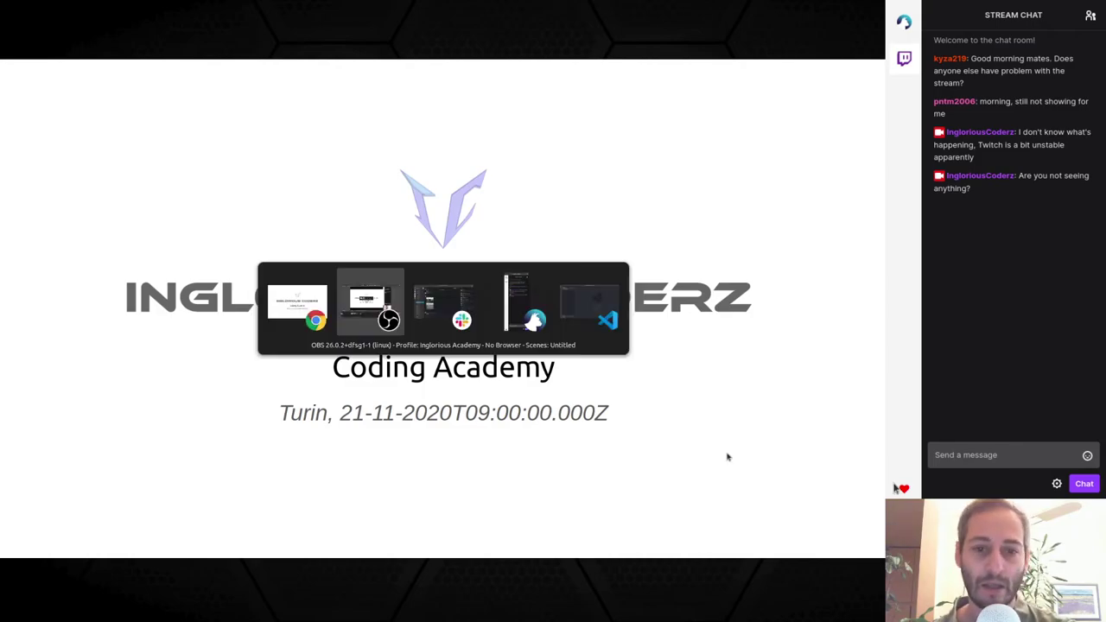
pyautogui.hotkey('alt', 'Tab')
pyautogui.hotkey('alt', 'Tab')
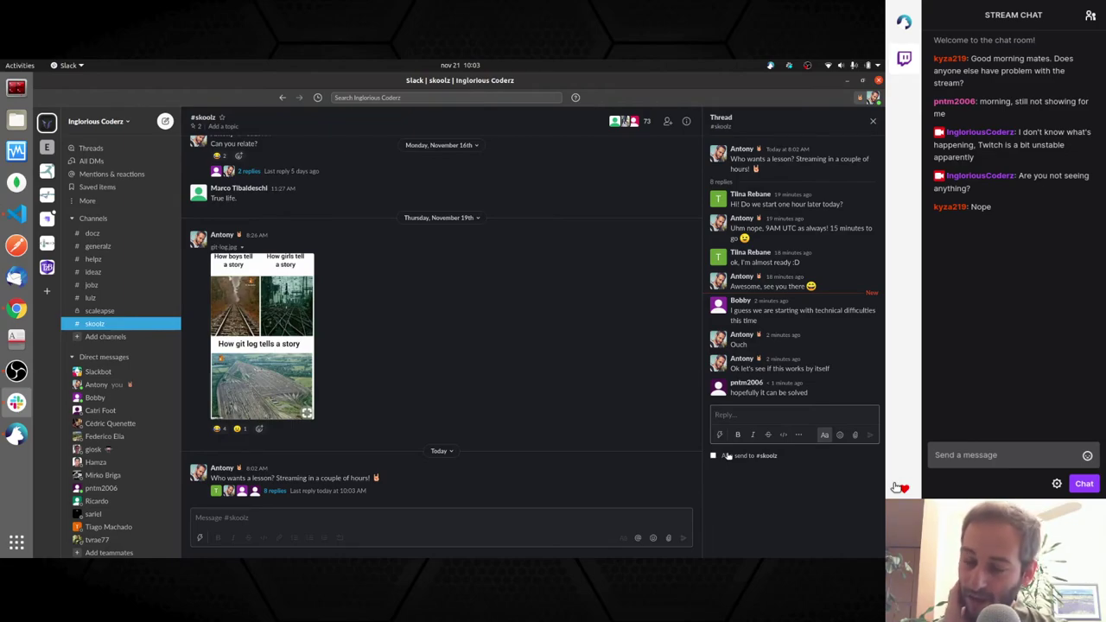
# Send 'Can you at least hear me?' in Twitch chat
pyautogui.hotkey('alt', 'Tab')
pyautogui.hotkey('alt', 'Tab')
pyautogui.hotkey('alt', 'Tab')
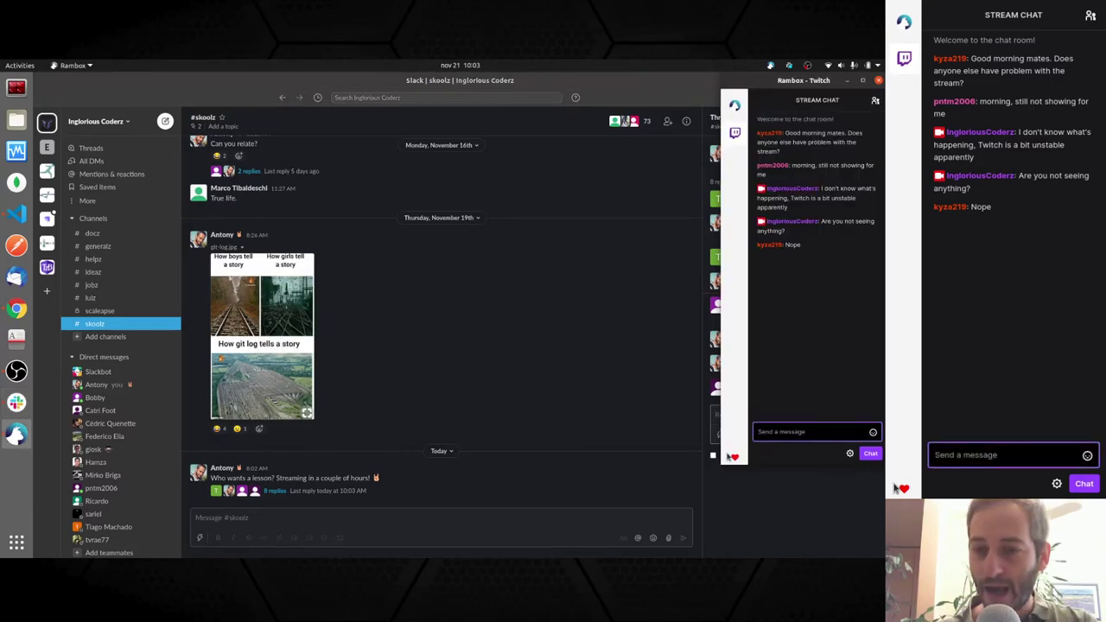
pyautogui.write('c')
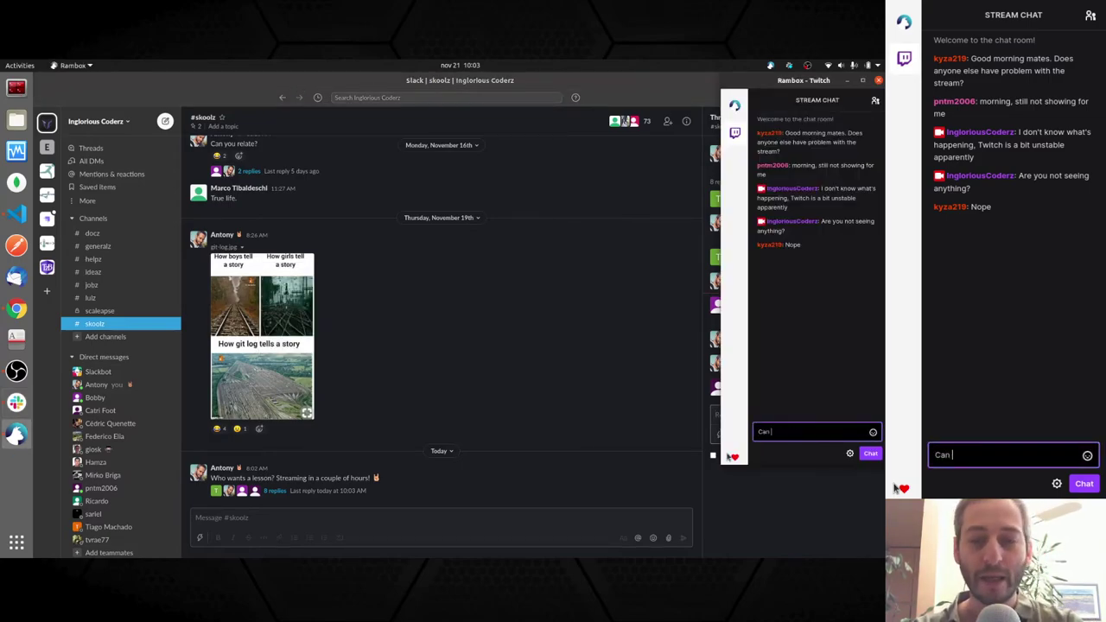
pyautogui.press('BackSpace')
pyautogui.press('BackSpace')
pyautogui.write('you ')
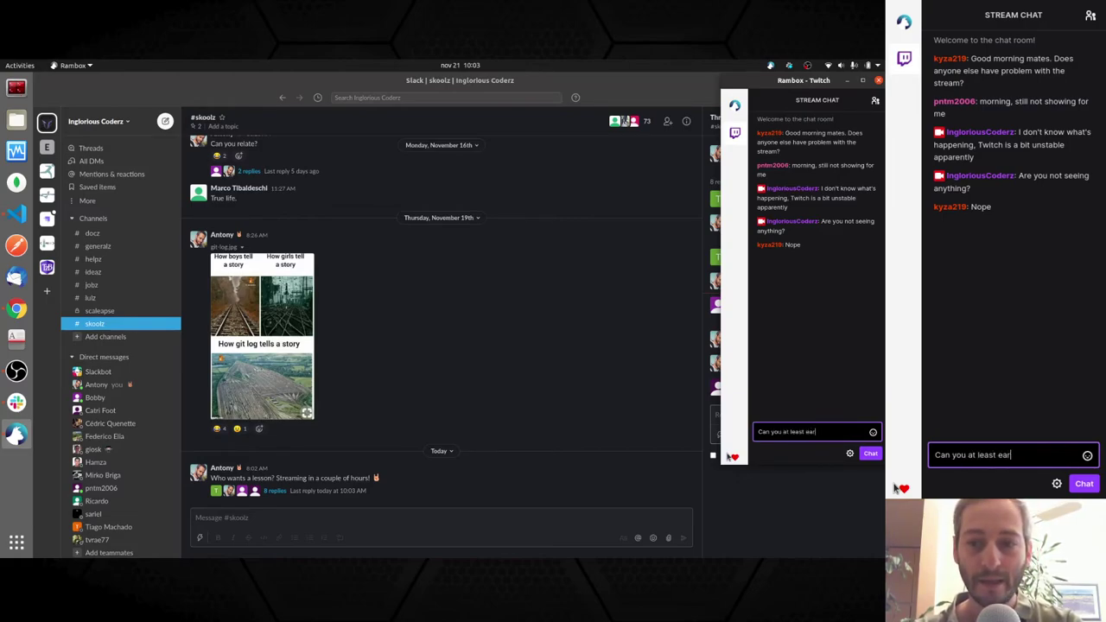
pyautogui.write('at least he')
pyautogui.press('BackSpace')
pyautogui.write('hear me?')
pyautogui.press('Return')
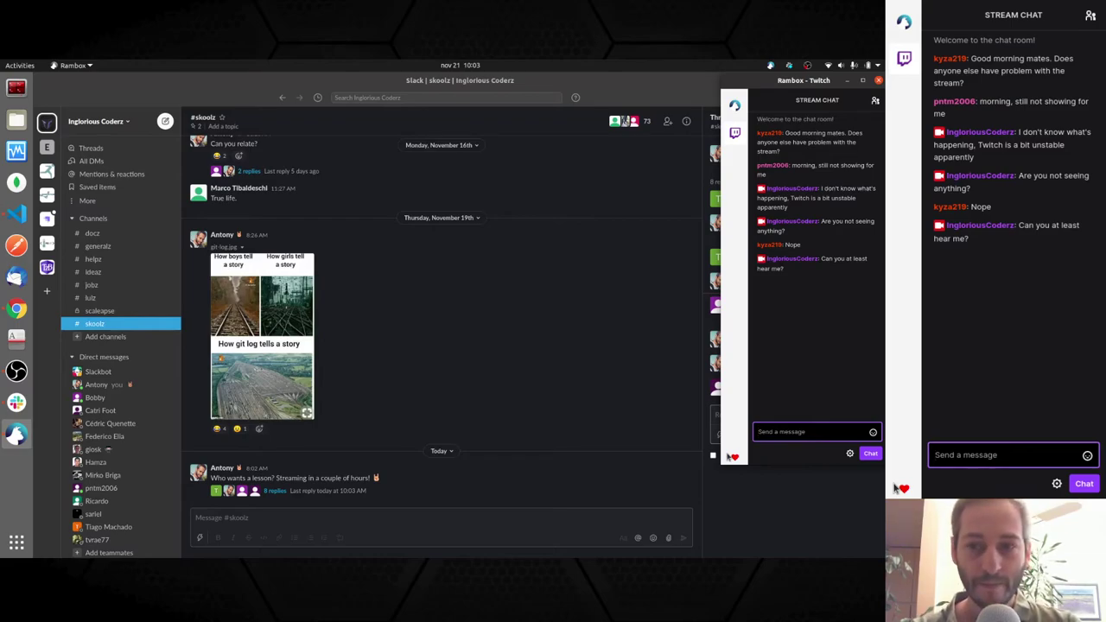
# Send 'What are you seeing? A blank screen?' in Twitch chat
pyautogui.write('What a')
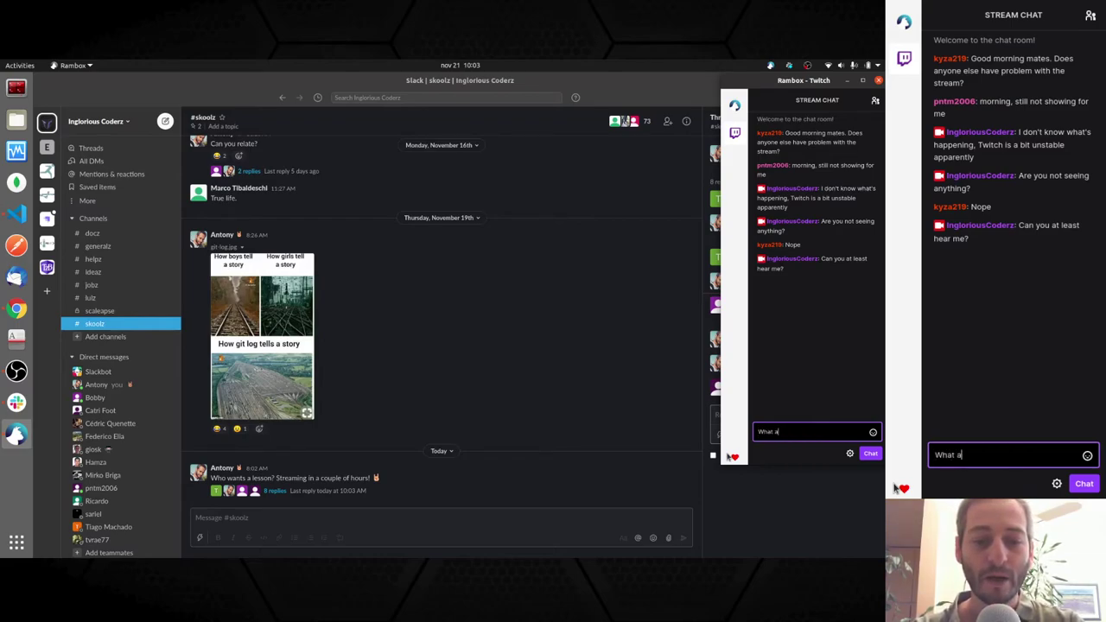
pyautogui.write('re you seeing')
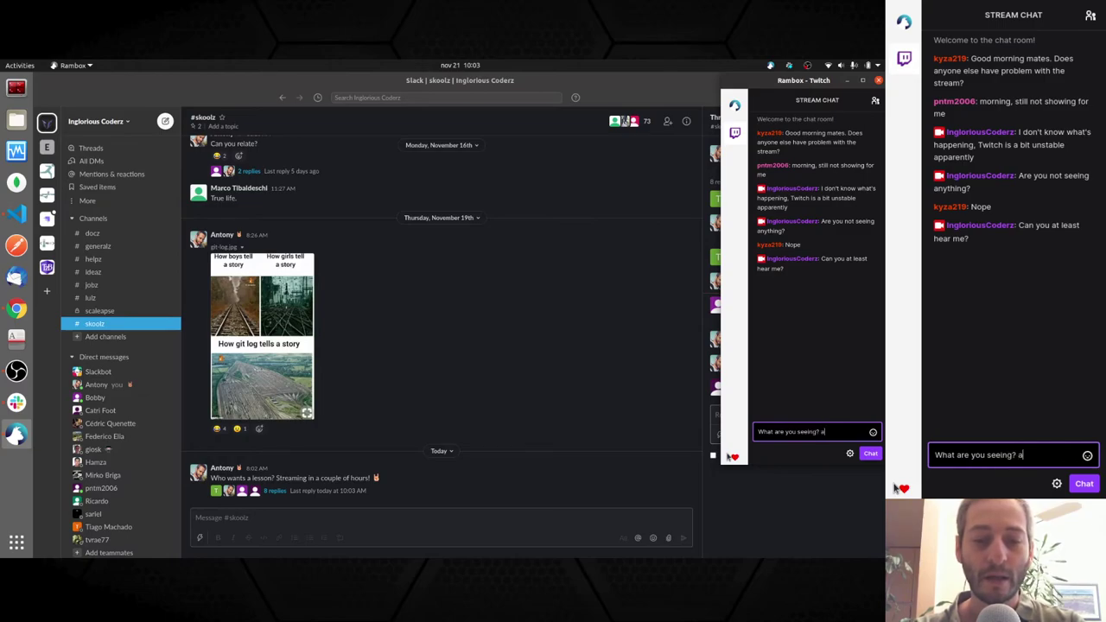
pyautogui.write('? A blank screen')
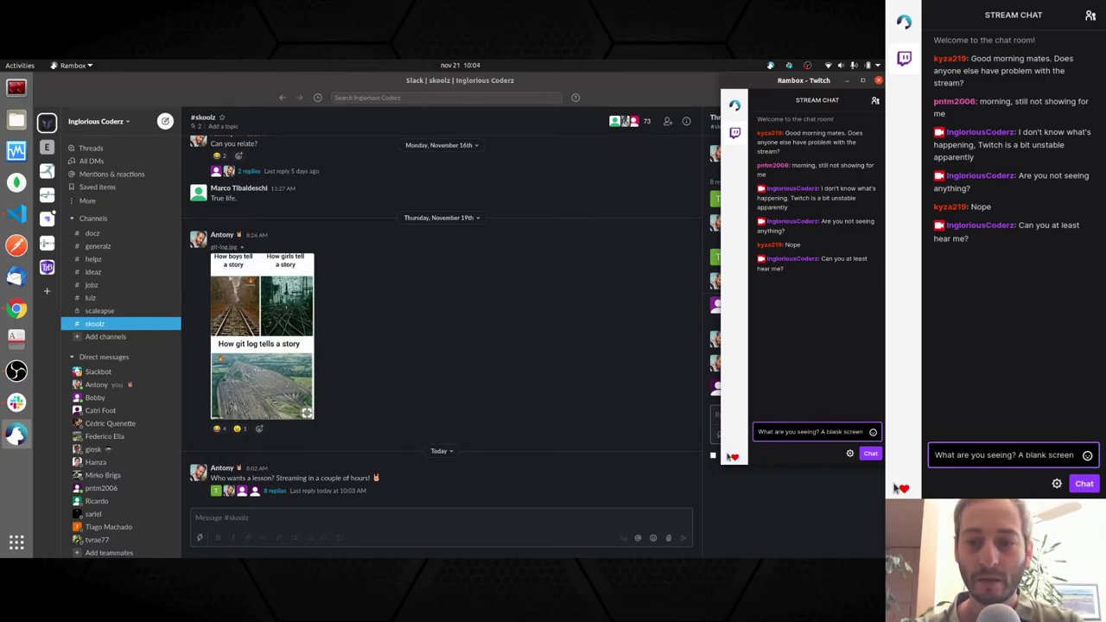
pyautogui.press('Return')
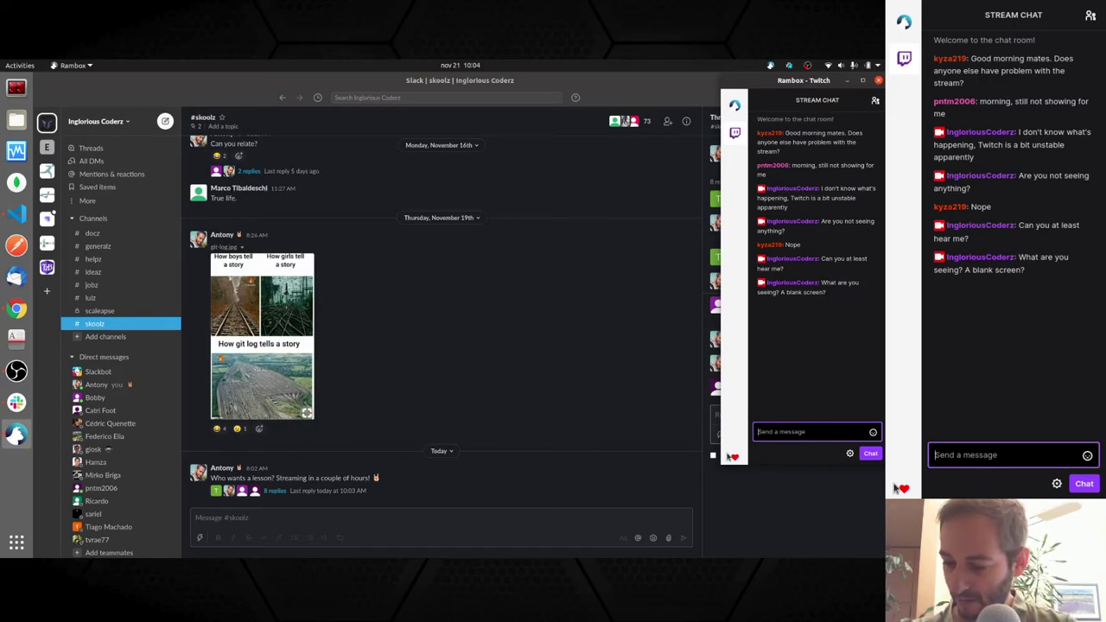
pyautogui.hotkey('alt', 'Tab')
pyautogui.hotkey('alt', 'Tab')
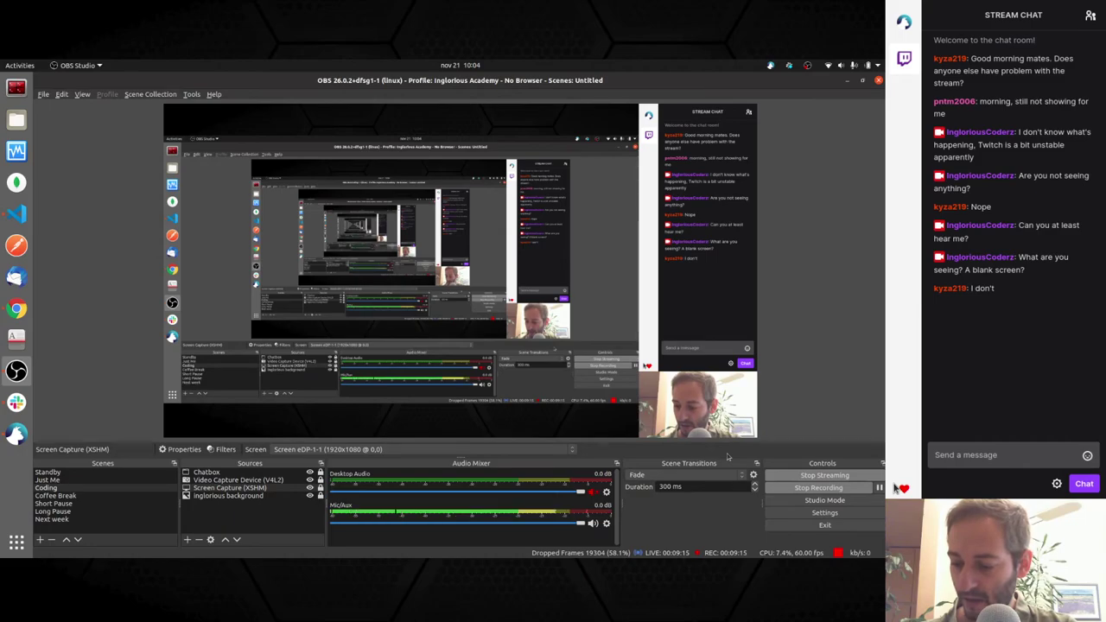
# Read the viewer's blue-screen reply in chat, then bring up the 05-html Google Slides deck
pyautogui.hotkey('alt', 'Tab')
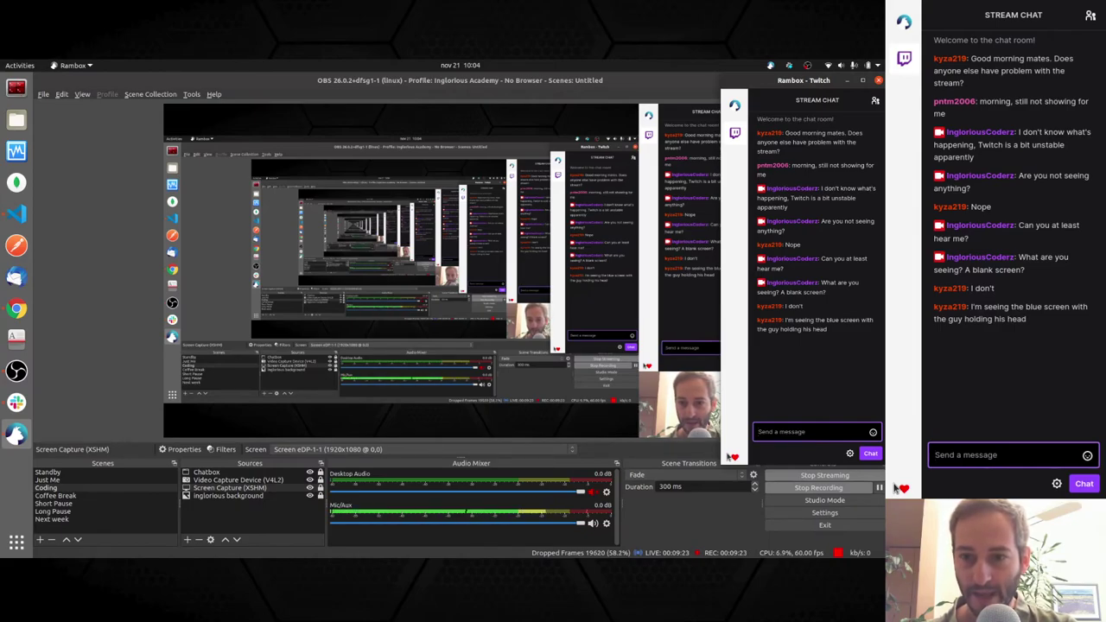
pyautogui.hotkey('alt', 'Tab')
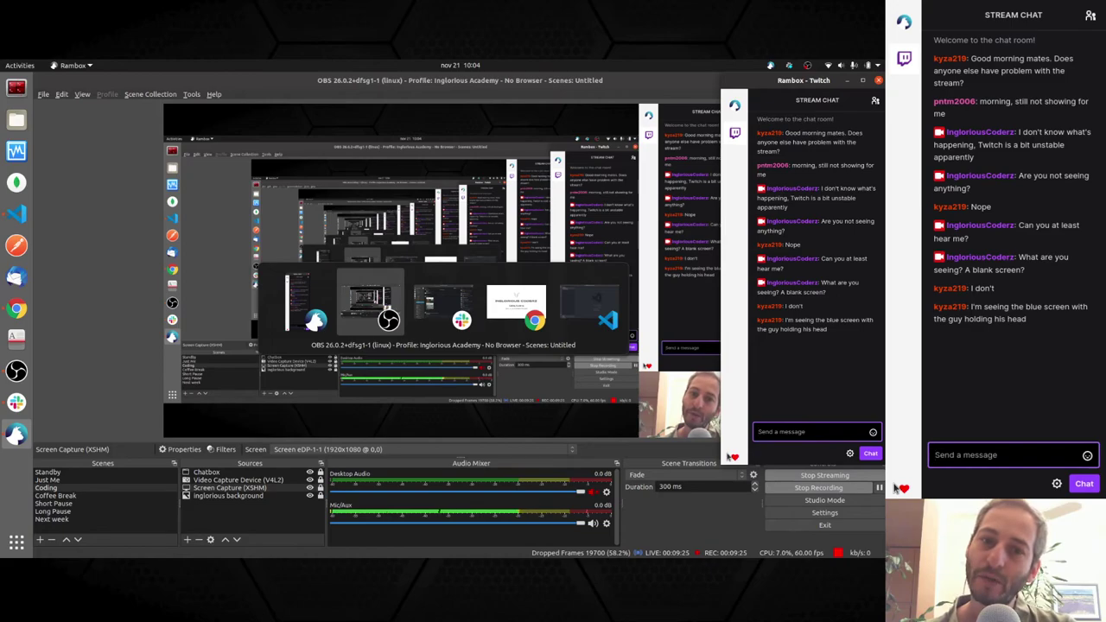
pyautogui.hotkey('alt', 'Tab')
pyautogui.hotkey('alt', 'Tab')
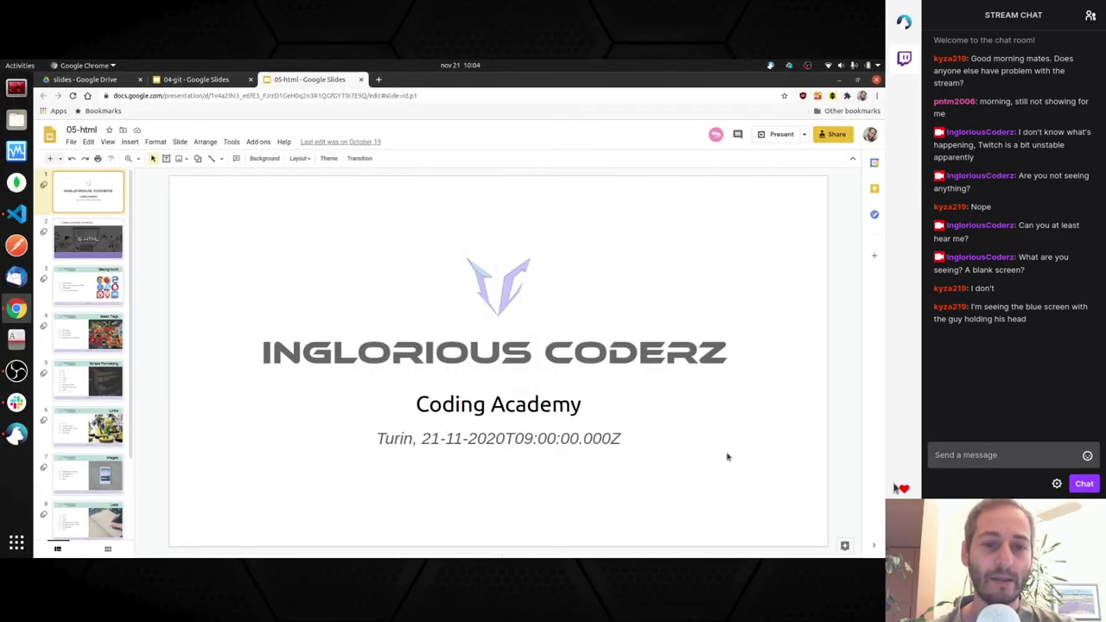
# Search Google for 'blue screen guy holding head twitch', check image results, and return to All results
pyautogui.hotkey('ctrl', 't')
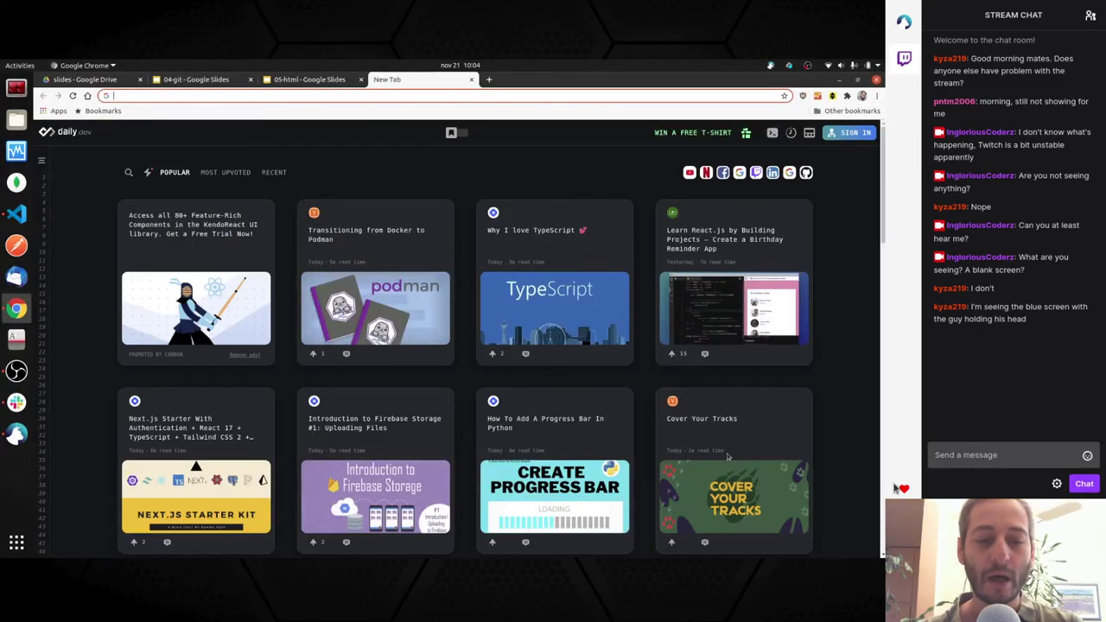
pyautogui.write('blue screen g')
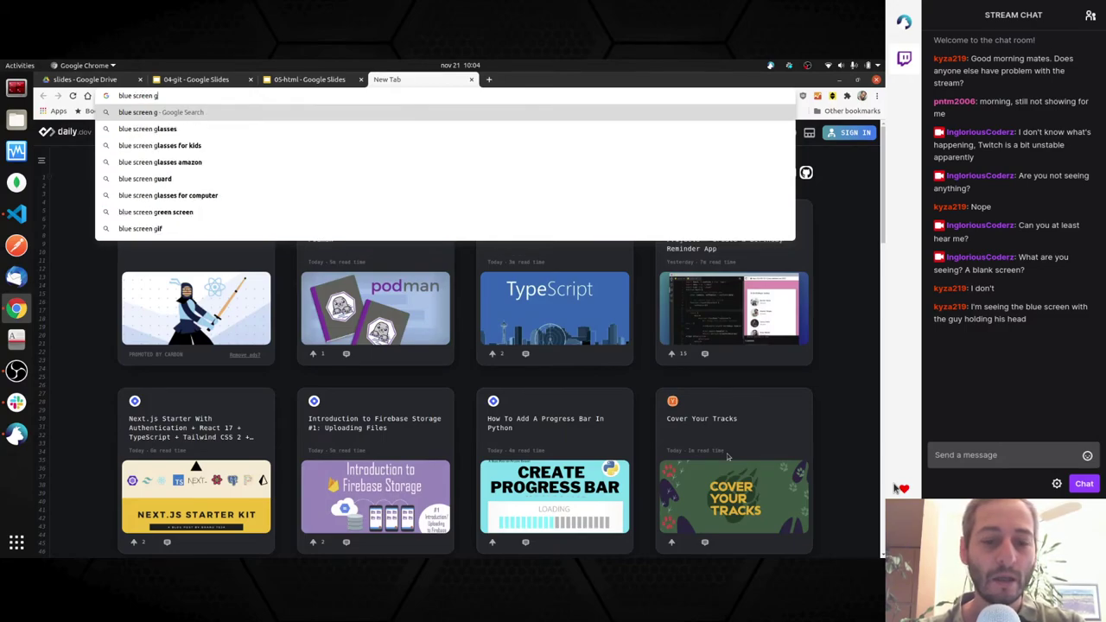
pyautogui.write('uy holding')
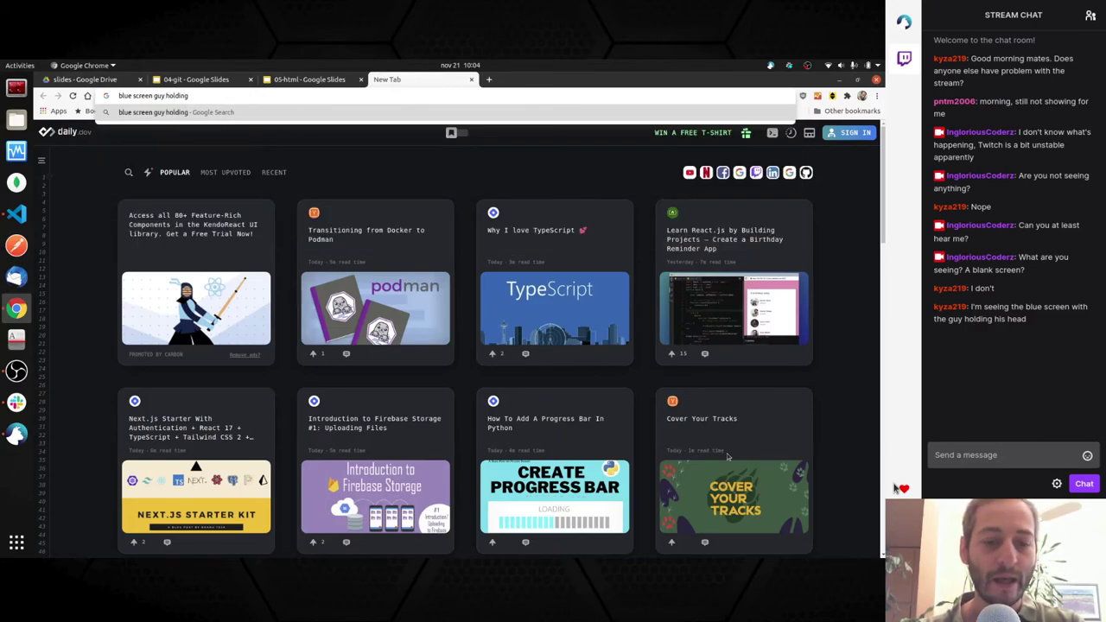
pyautogui.write(' head twitch')
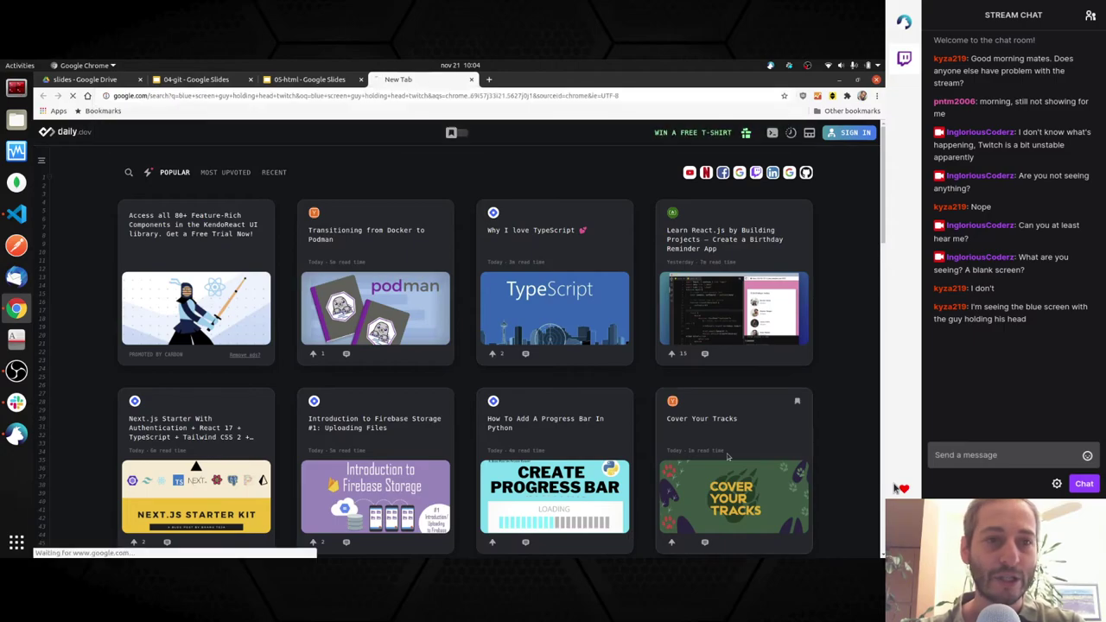
pyautogui.press('Return')
pyautogui.scroll(-2, 294, 330)
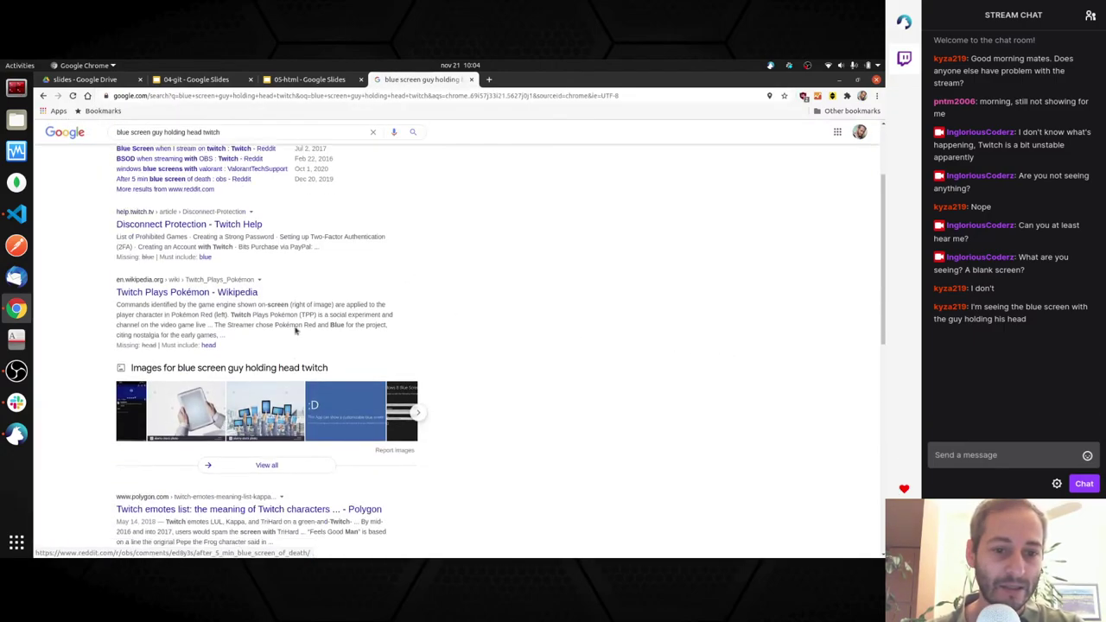
pyautogui.click(347, 360)
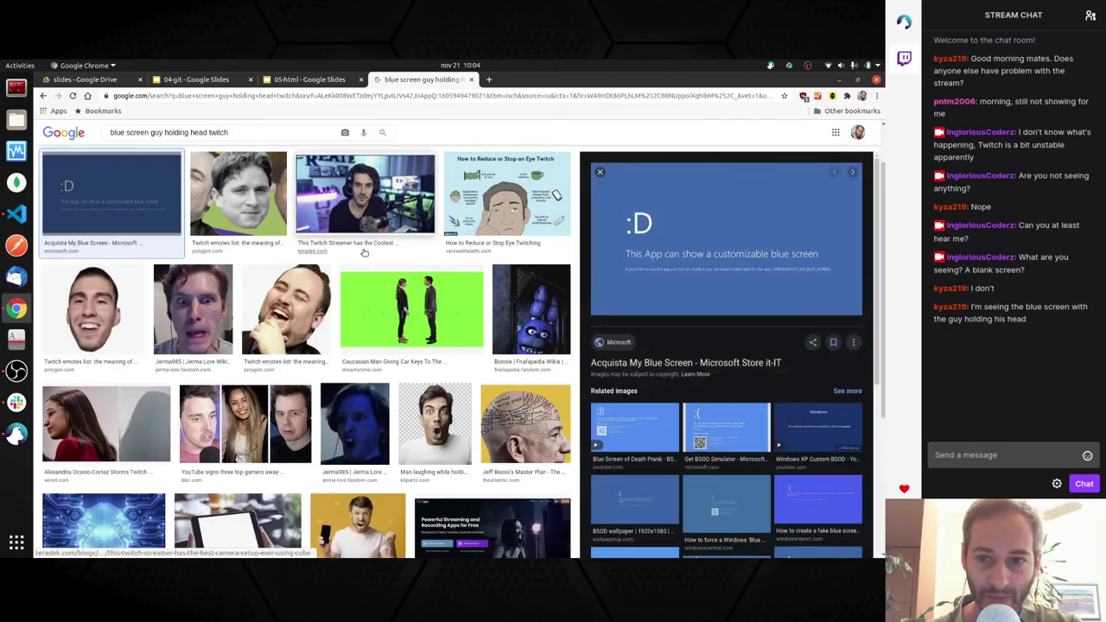
pyautogui.hotkey('alt', 'Left')
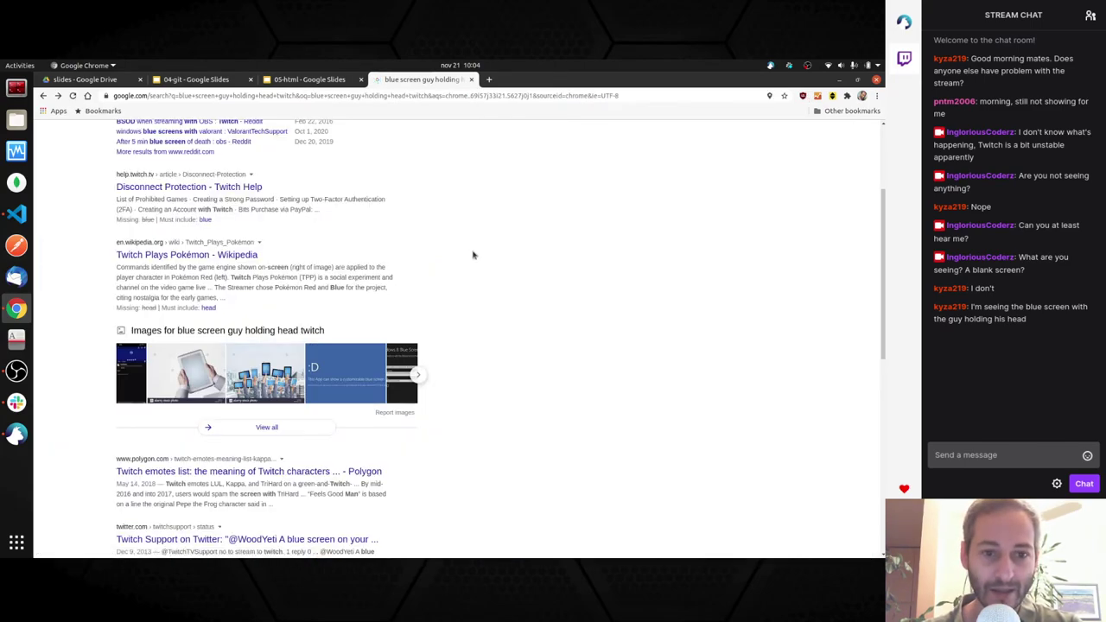
pyautogui.scroll(3, 488, 305)
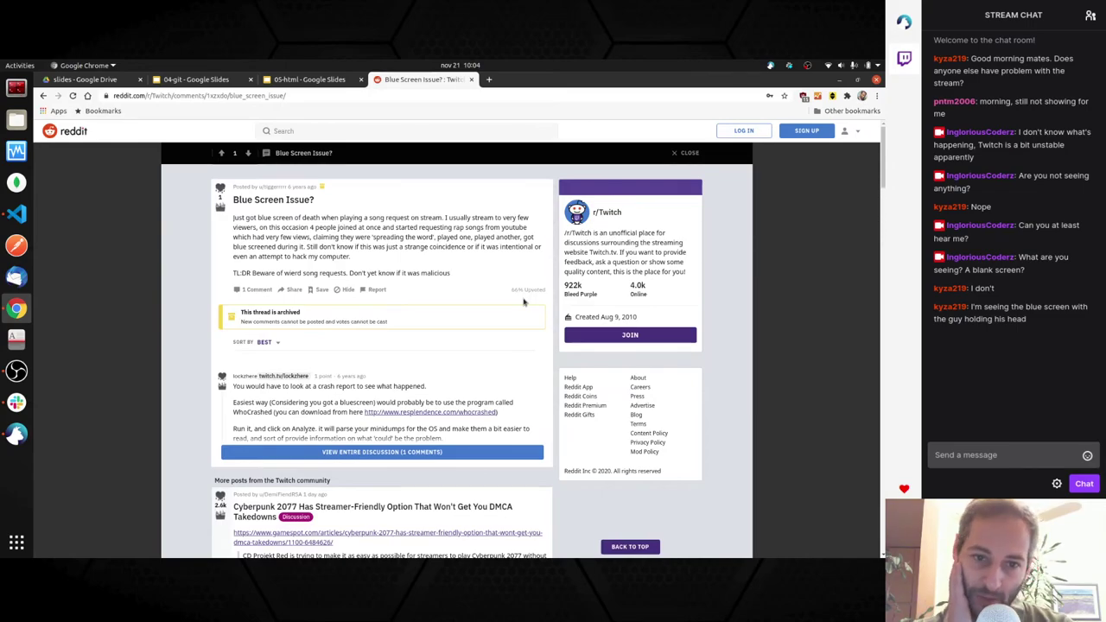
pyautogui.scroll(-2, 522, 311)
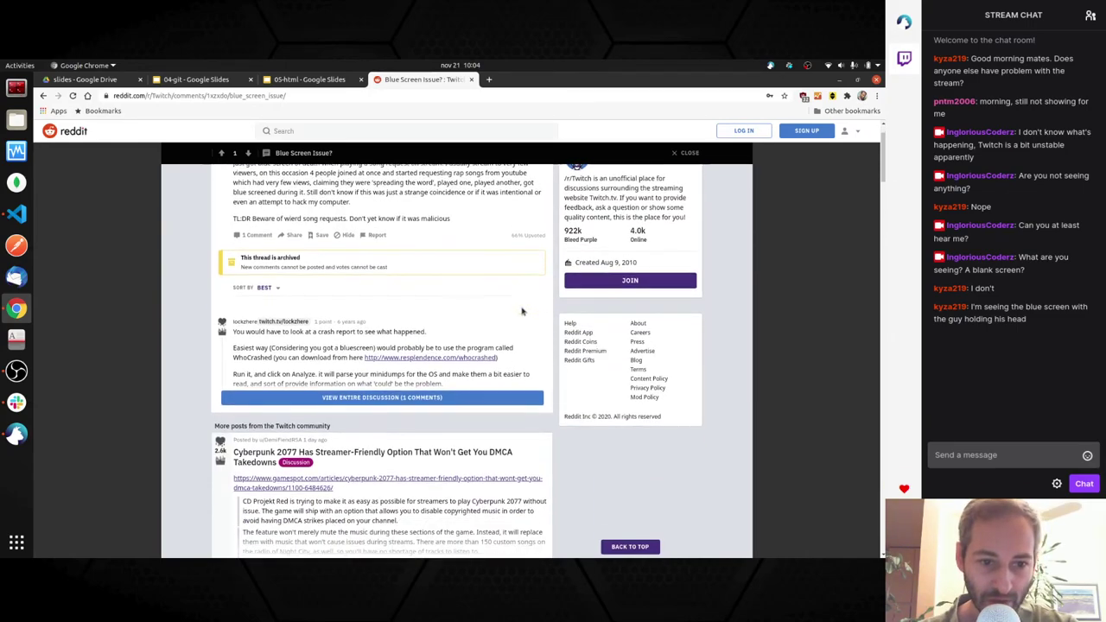
pyautogui.scroll(-3, 522, 311)
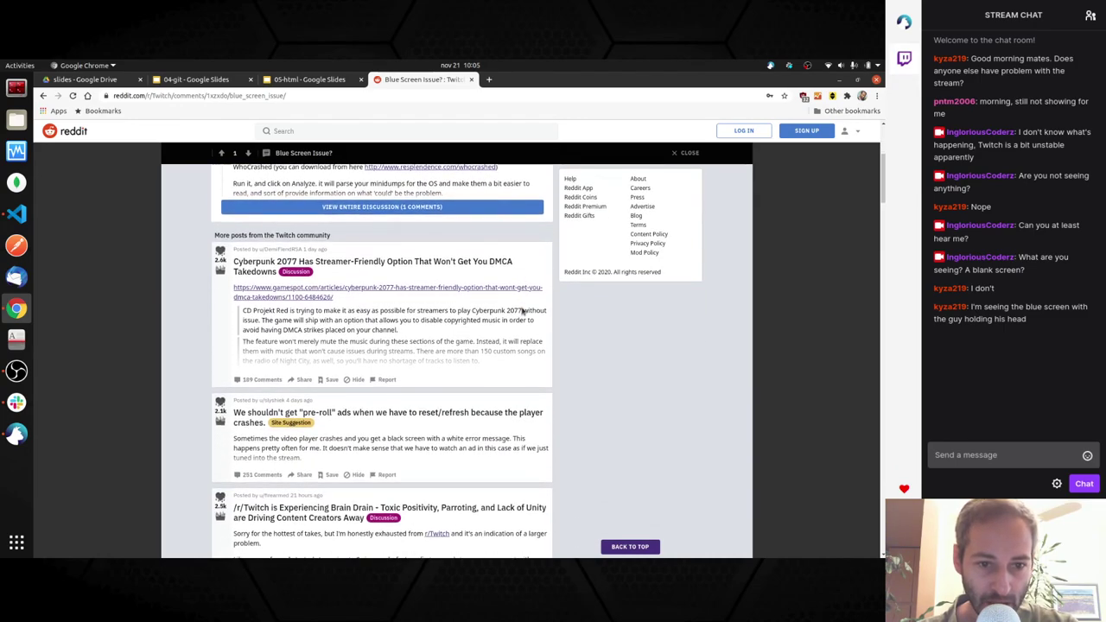
pyautogui.scroll(2, 522, 311)
pyautogui.scroll(2, 522, 311)
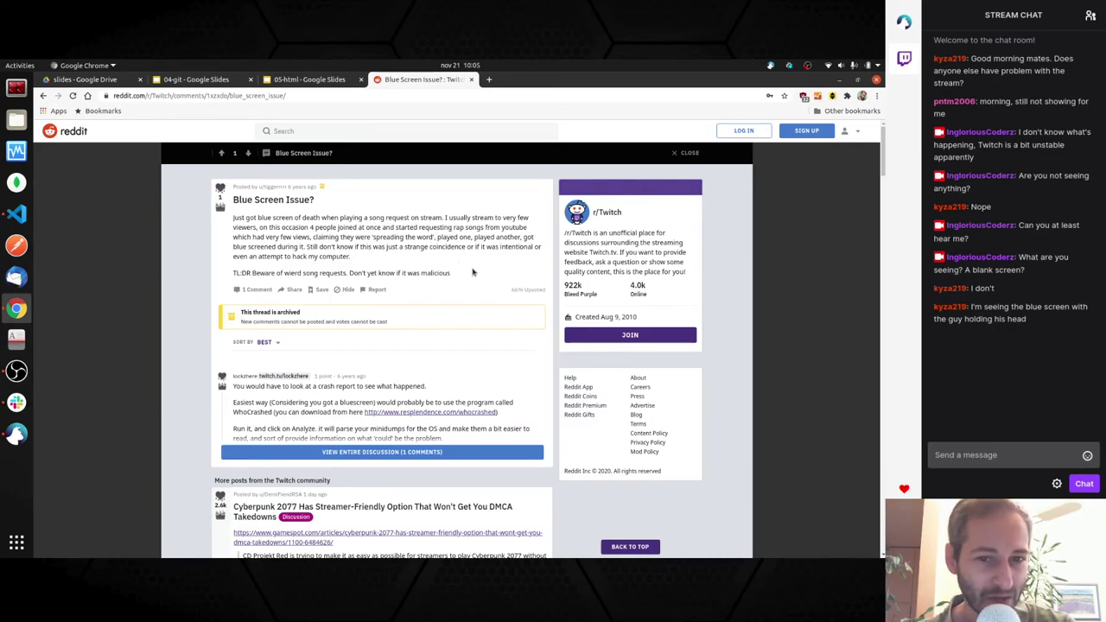
# Open the offline InglouriousCoderz Twitch channel page in a new tab
pyautogui.hotkey('ctrl', 't')
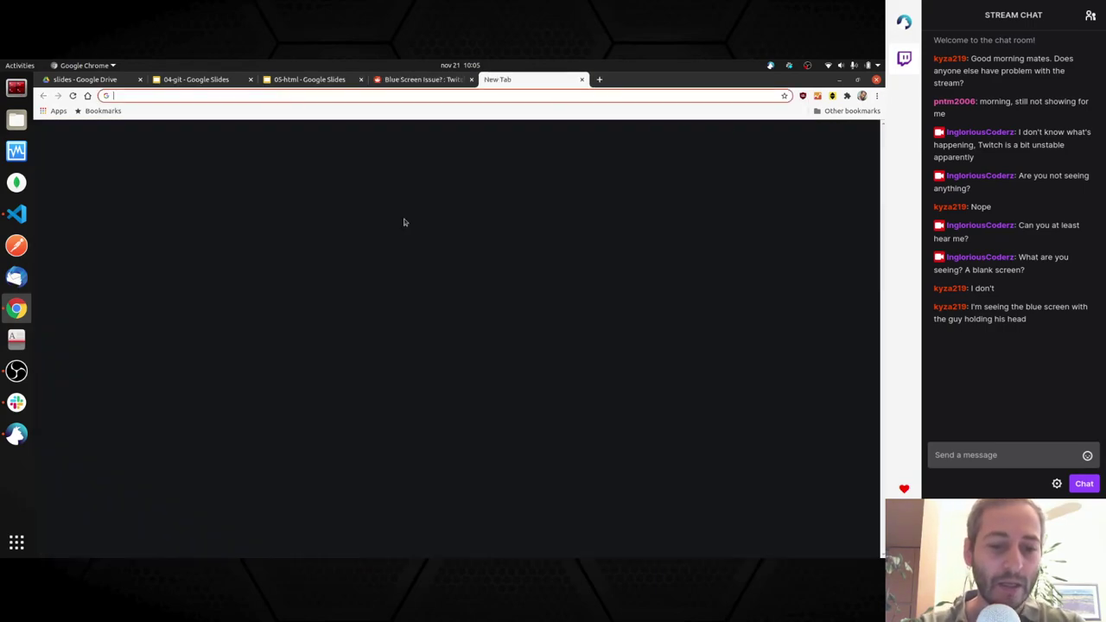
pyautogui.write('twitch.tv/ingloriouscoderz')
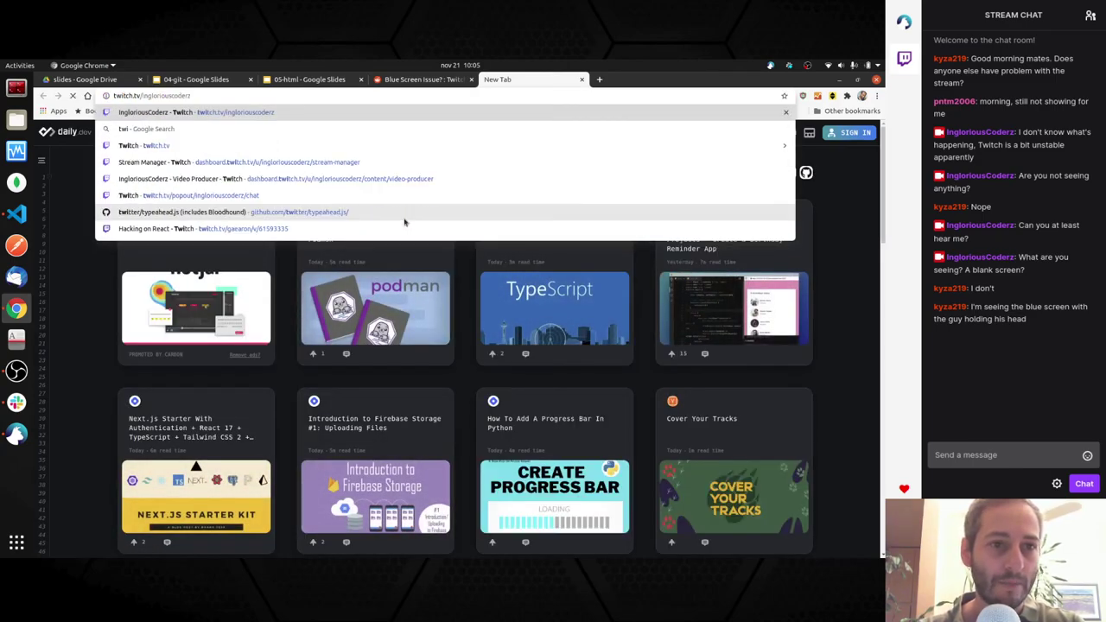
pyautogui.press('Return')
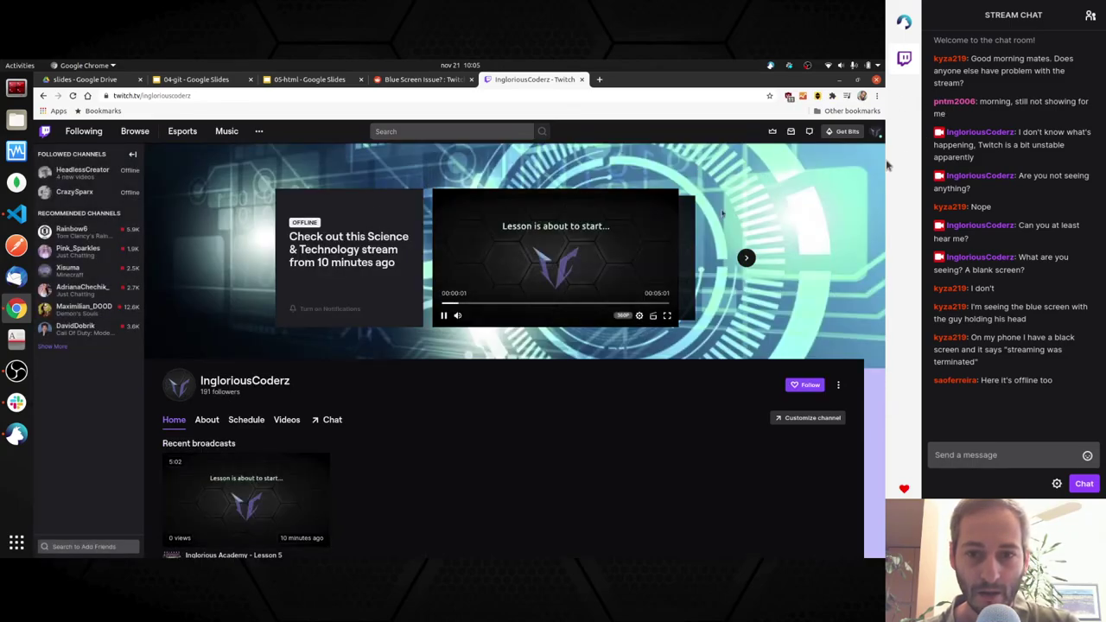
pyautogui.scroll(-4, 826, 315)
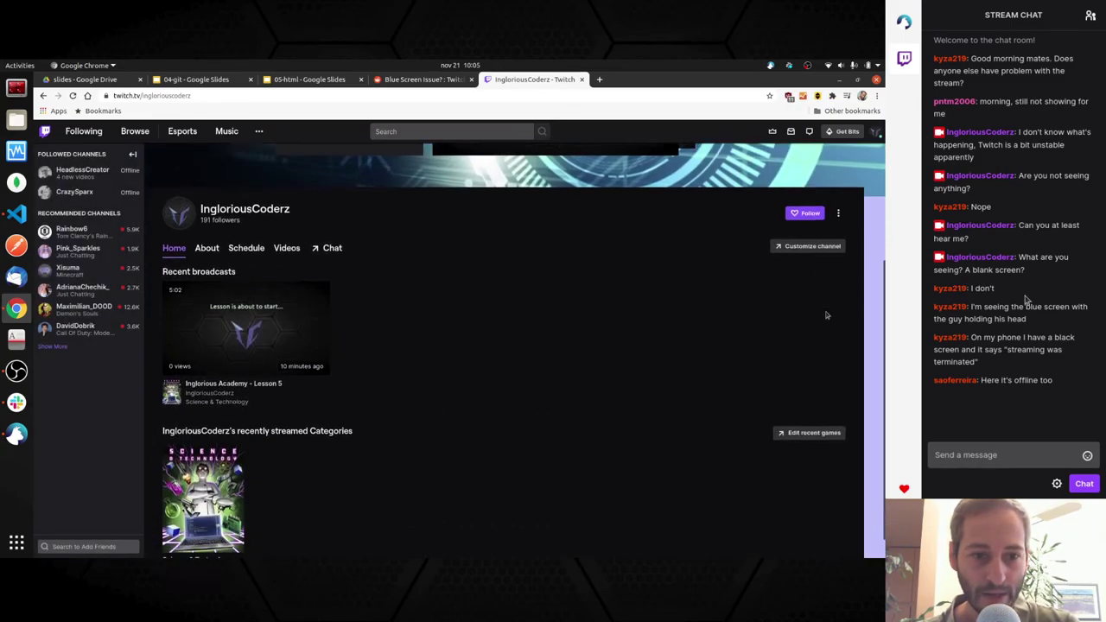
pyautogui.scroll(4, 702, 320)
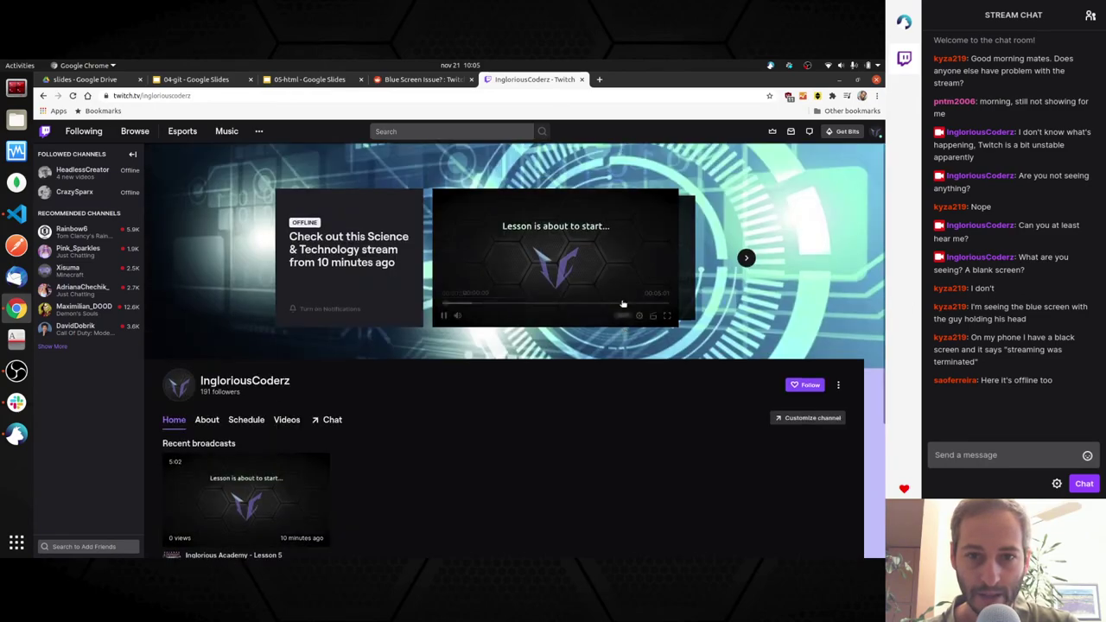
# Scrub the 5:02 recent broadcast from 04:30 back to about 03:32 to find the blue screen
pyautogui.click(470, 303)
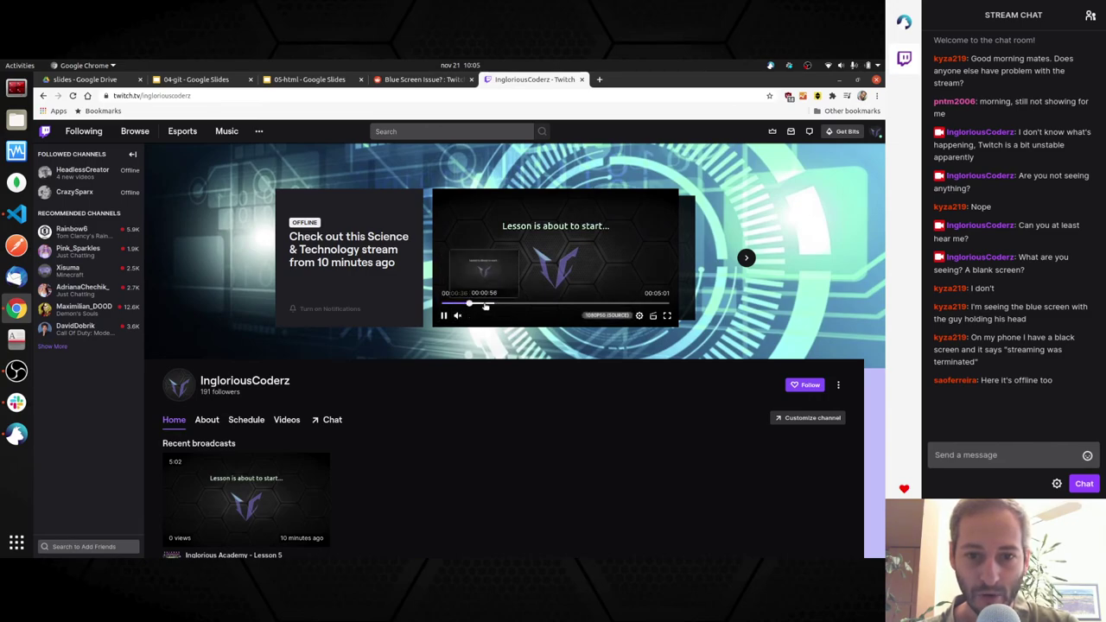
pyautogui.click(485, 303)
pyautogui.click(663, 304)
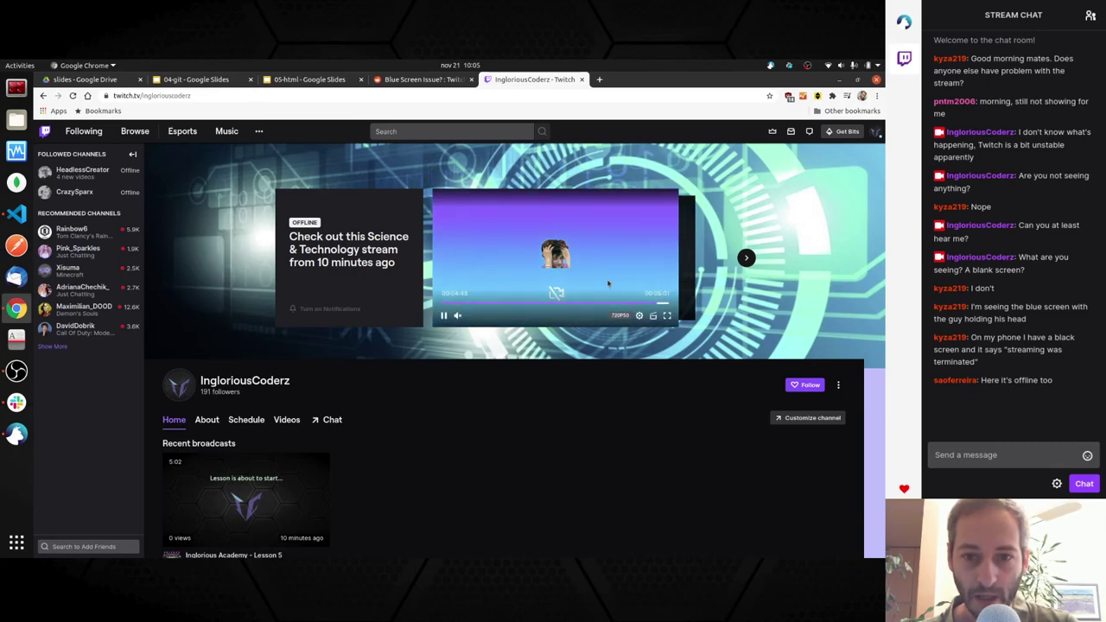
pyautogui.click(647, 304)
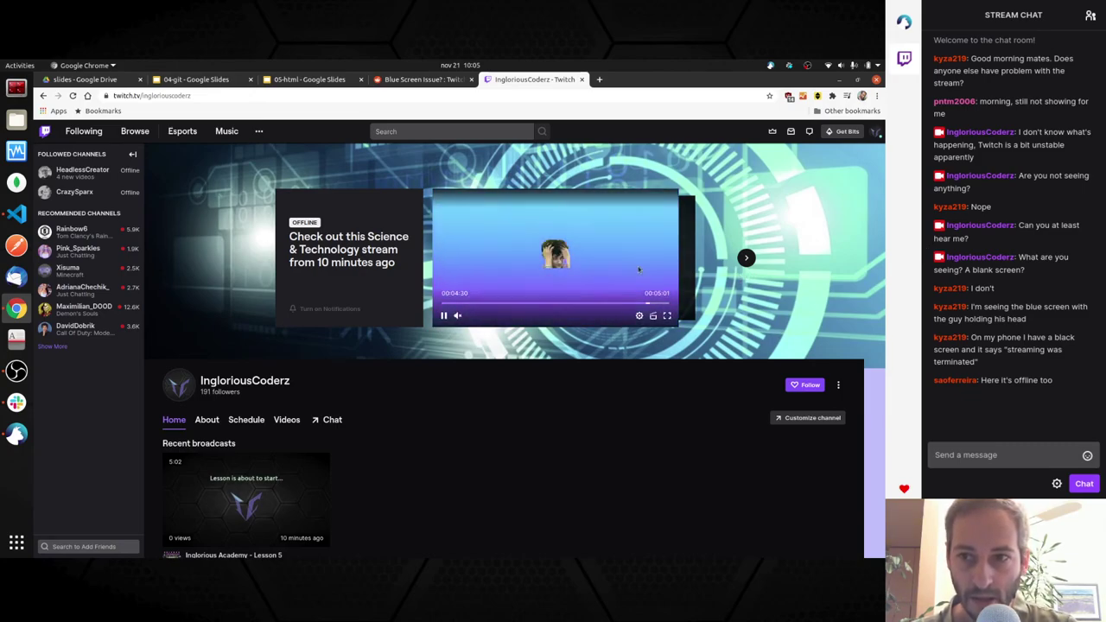
pyautogui.click(619, 304)
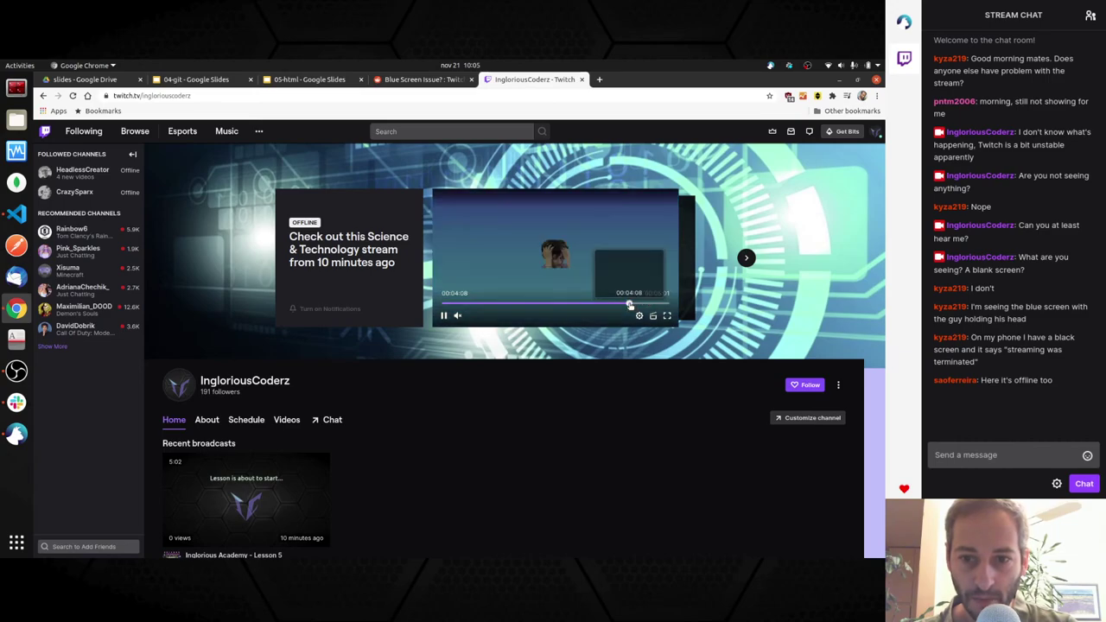
pyautogui.click(602, 305)
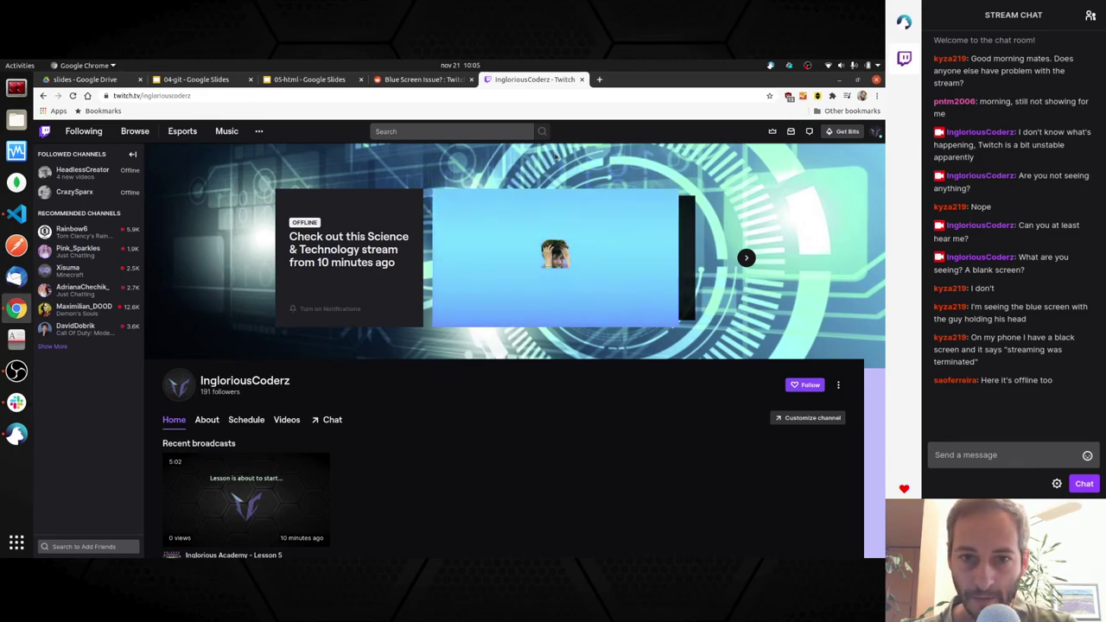
# Check OBS: still live at 00:10:49 with about 59% dropped frames
pyautogui.hotkey('alt', 'Tab')
pyautogui.hotkey('alt', 'Tab')
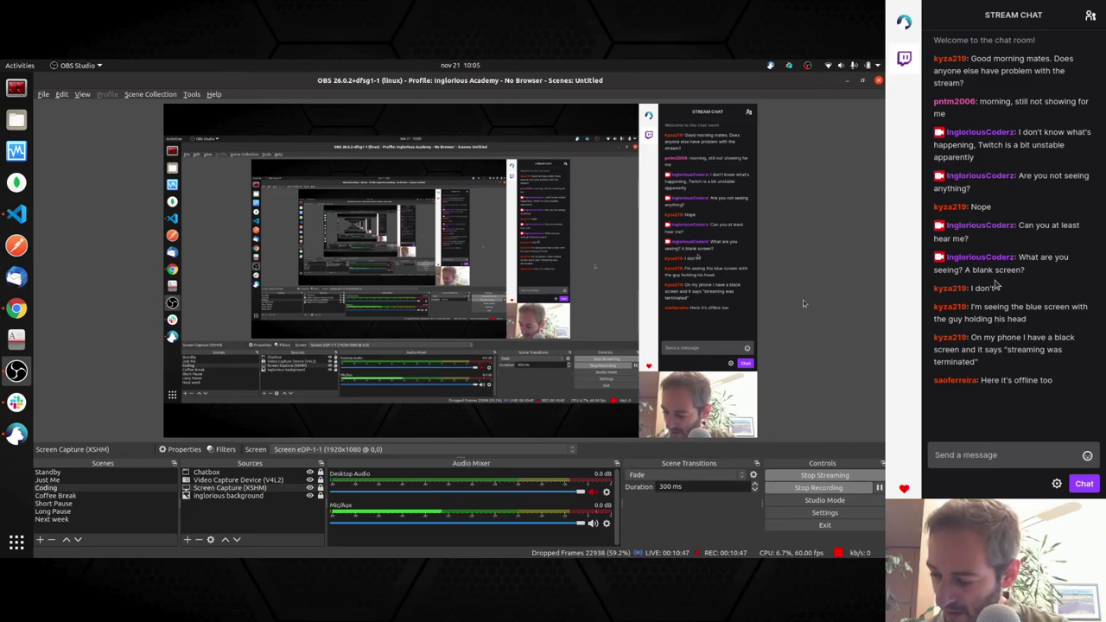
pyautogui.hotkey('alt', 'Tab')
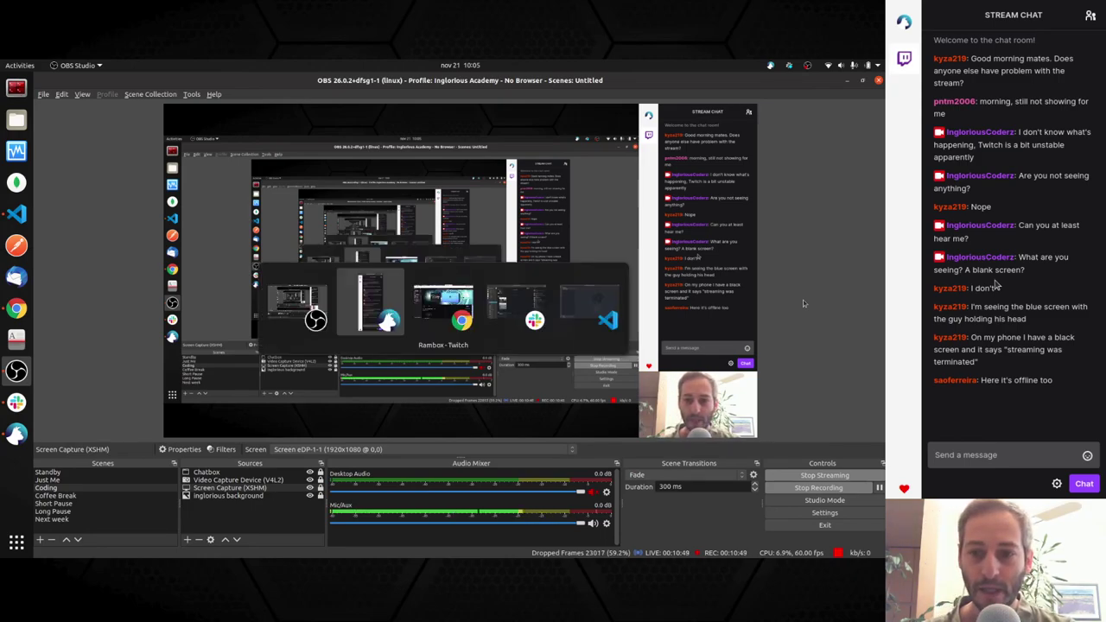
# Post 'Ok probably the network error is on my side if you all cannot watch my stream' and 'So I'm going to end the stream and turn it on again' in Twitch chat
pyautogui.hotkey('alt', 'Tab')
pyautogui.hotkey('alt', 'Tab')
pyautogui.hotkey('alt', 'Tab')
pyautogui.hotkey('alt', 'Tab')
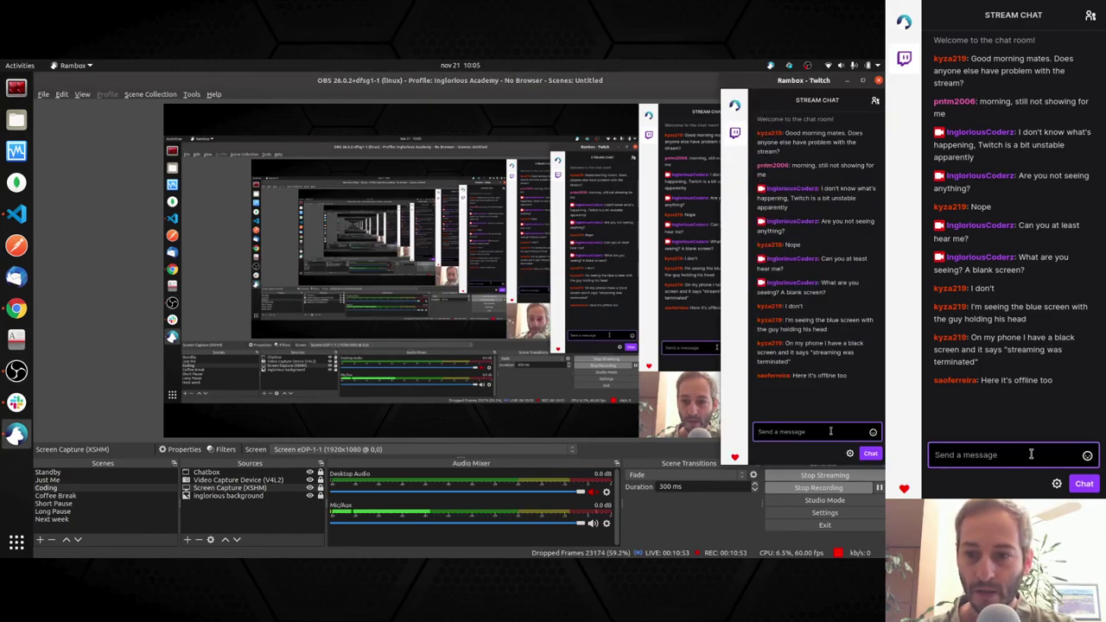
pyautogui.write('Ok')
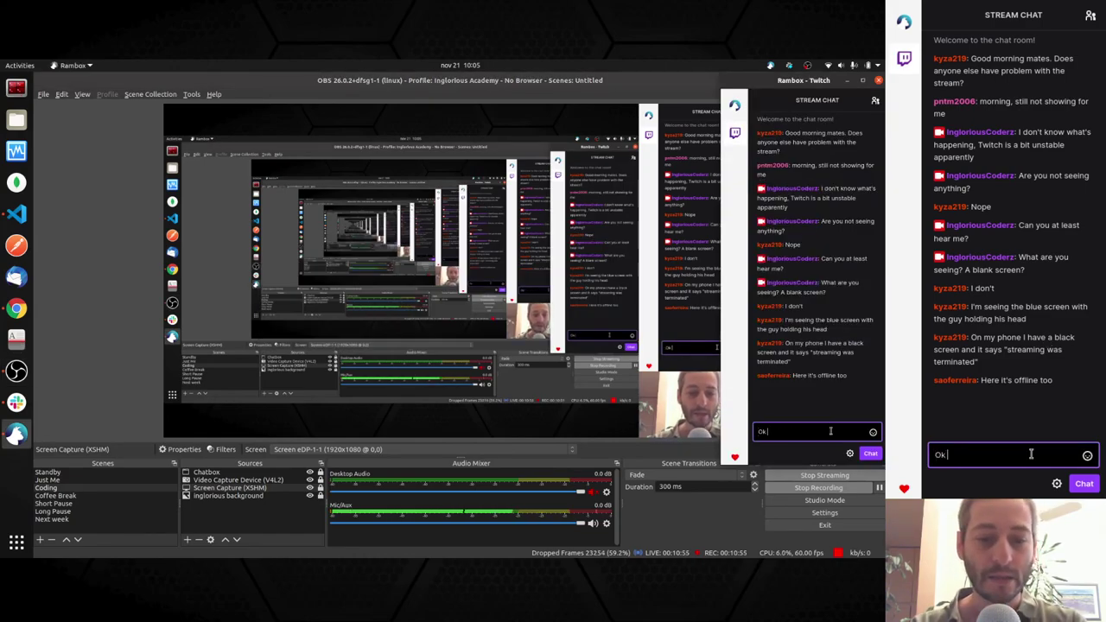
pyautogui.write(' probably ')
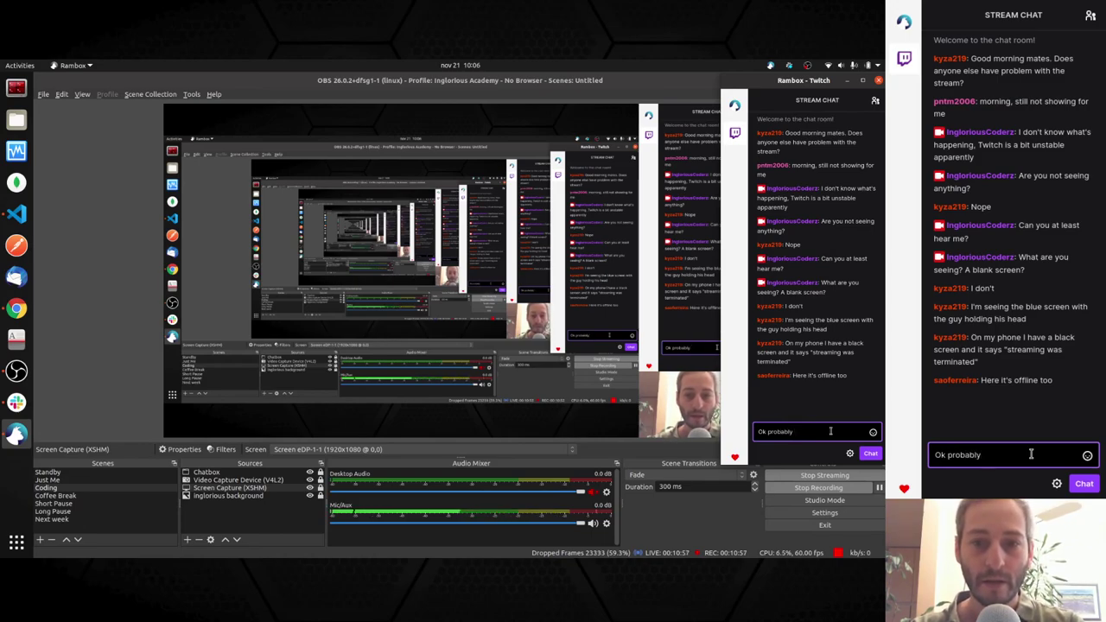
pyautogui.write('the network')
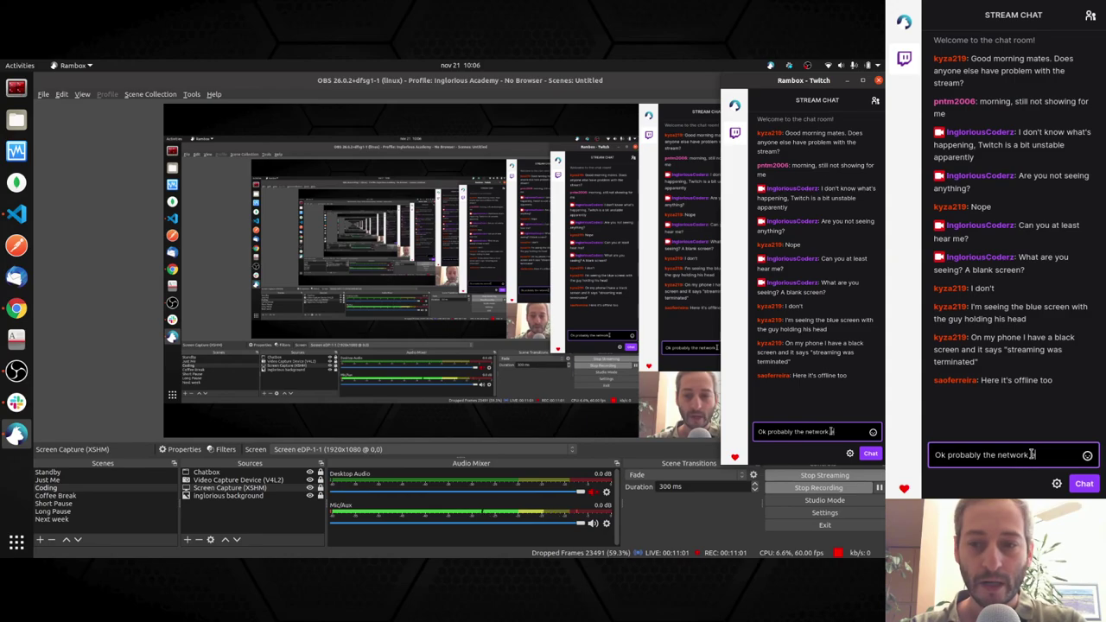
pyautogui.write(' error is no')
pyautogui.press('BackSpace')
pyautogui.press('BackSpace')
pyautogui.write('on m')
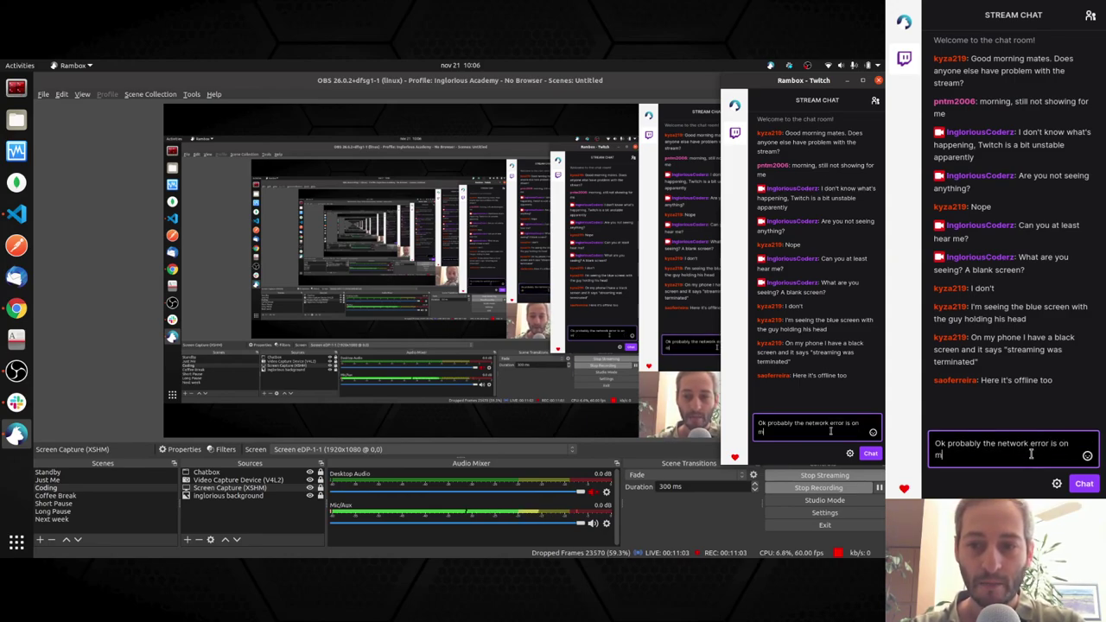
pyautogui.write('y side if you all cannot ')
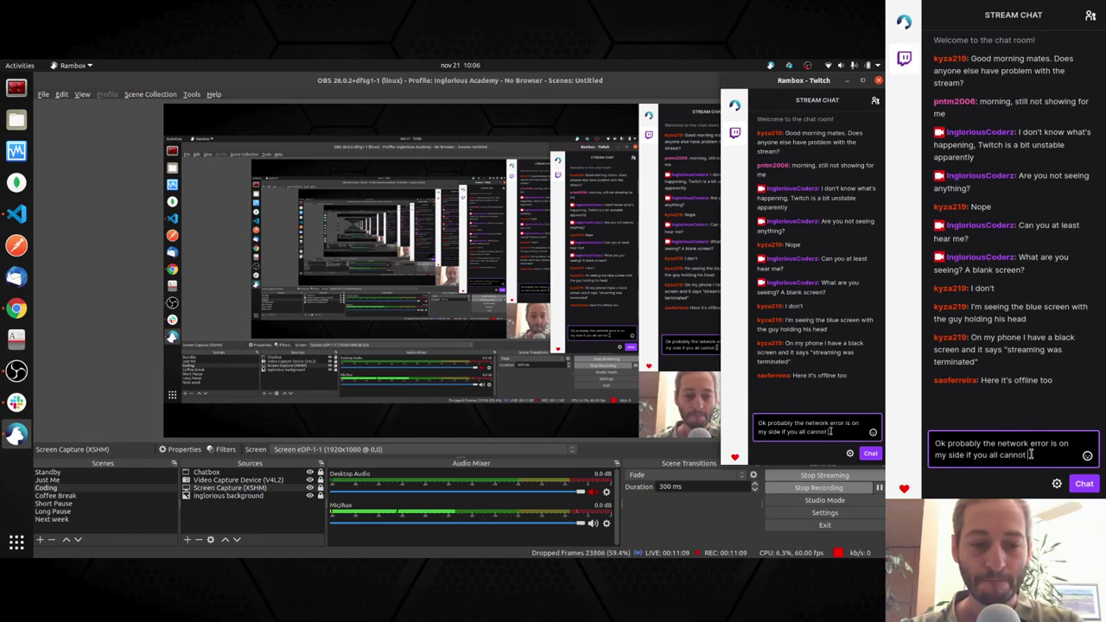
pyautogui.write('watch my stream')
pyautogui.press('Return')
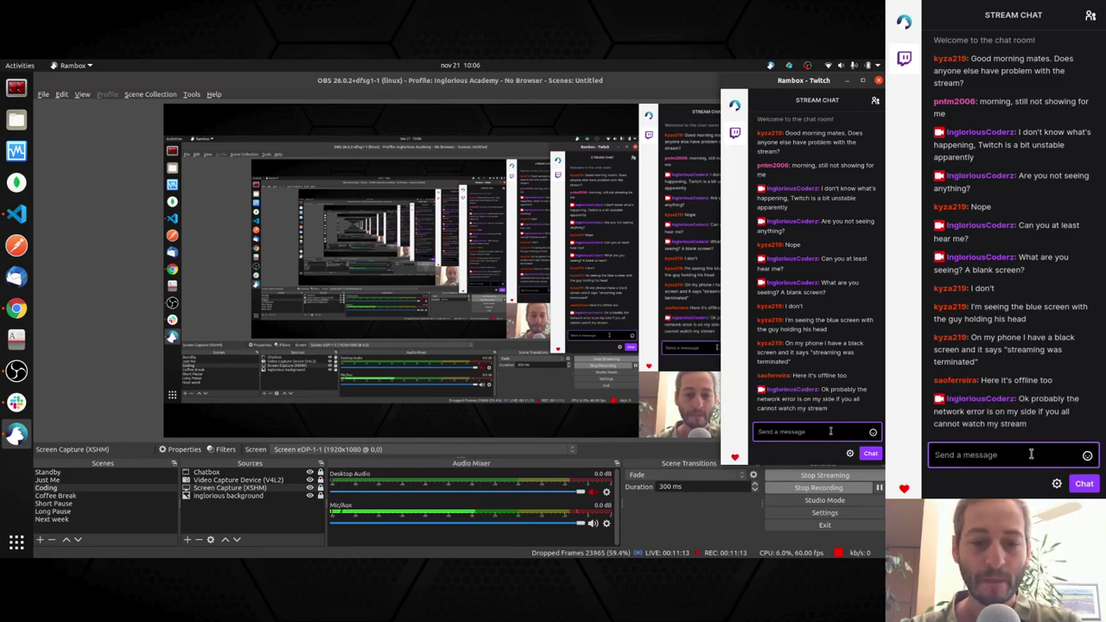
pyautogui.write("So I'm going ")
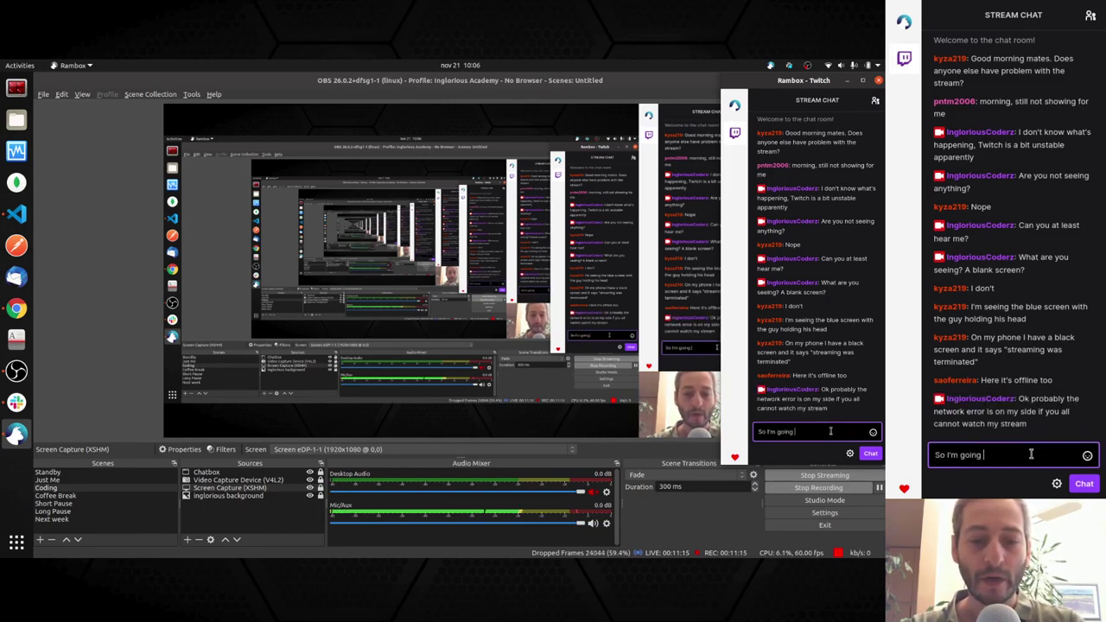
pyautogui.write('to end the ')
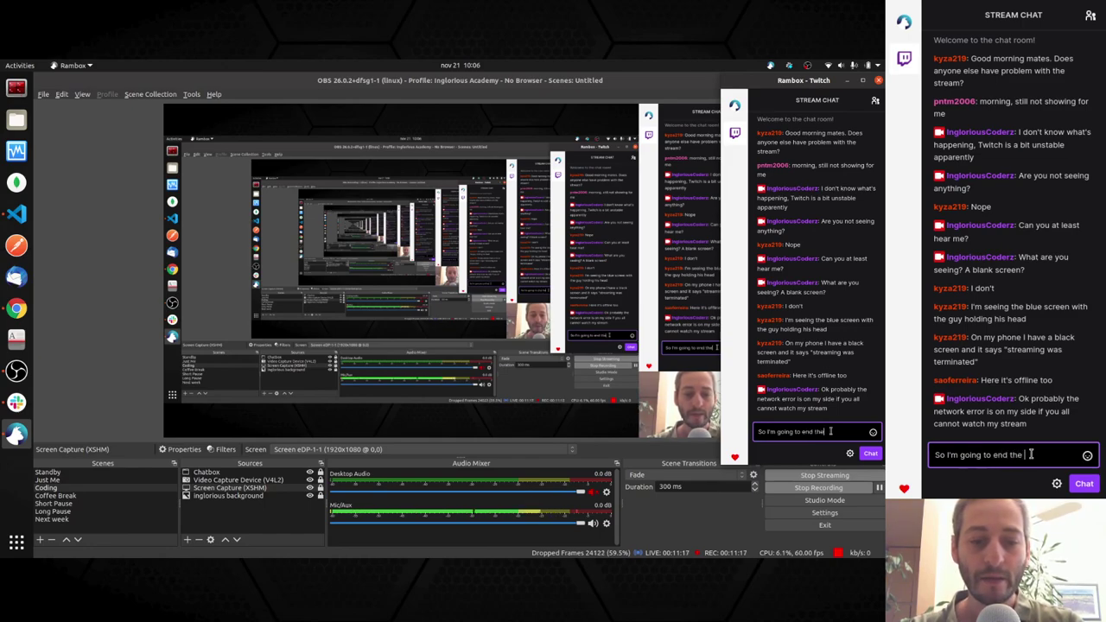
pyautogui.write('stream and')
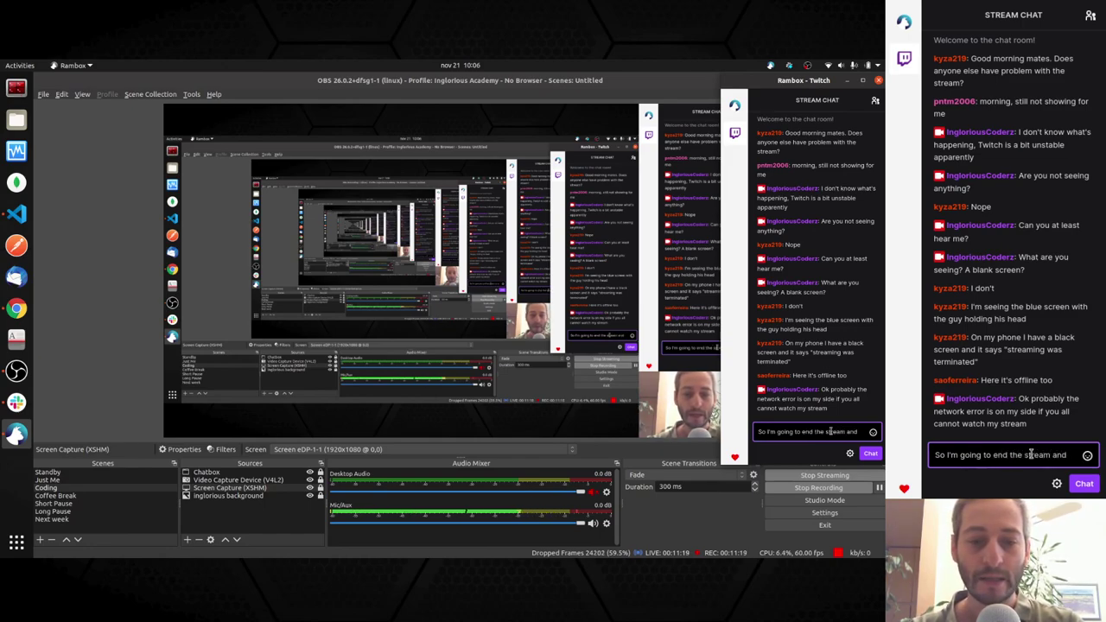
pyautogui.write(' turn it on again')
pyautogui.press('Return')
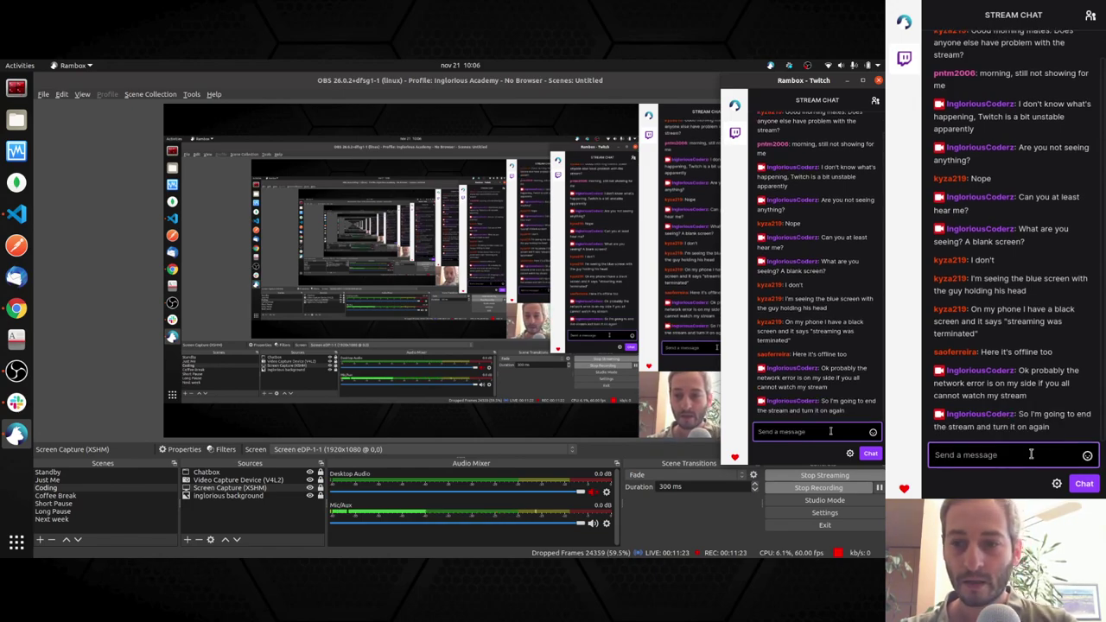
pyautogui.click(827, 477)
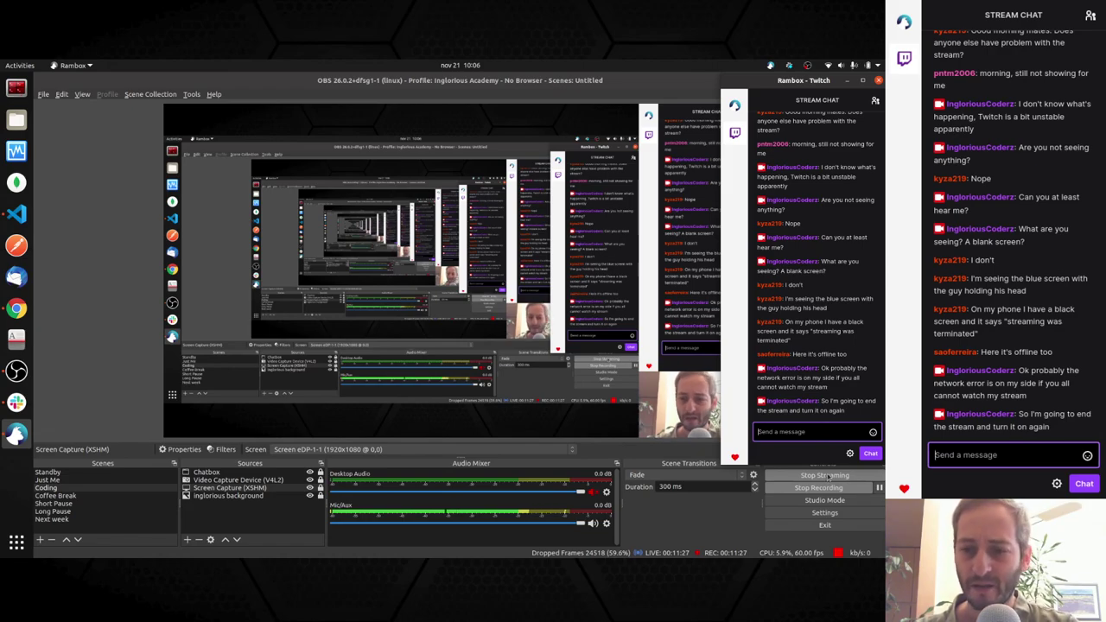